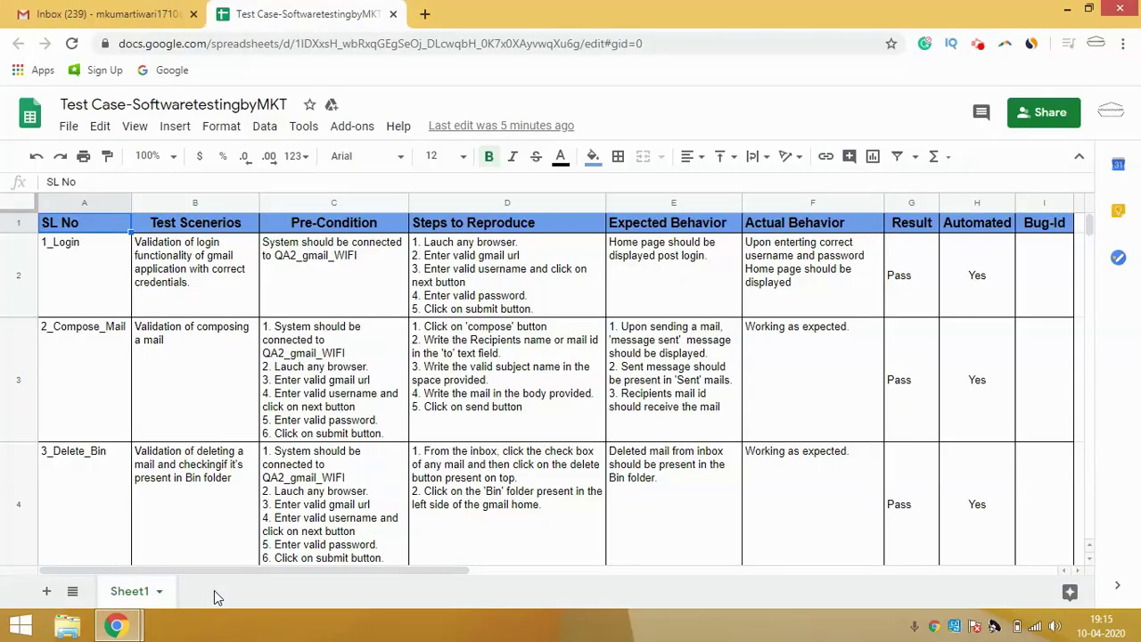
Examine the header row of the test case sheet from SL No through Bug-Id.
left_click(103, 232)
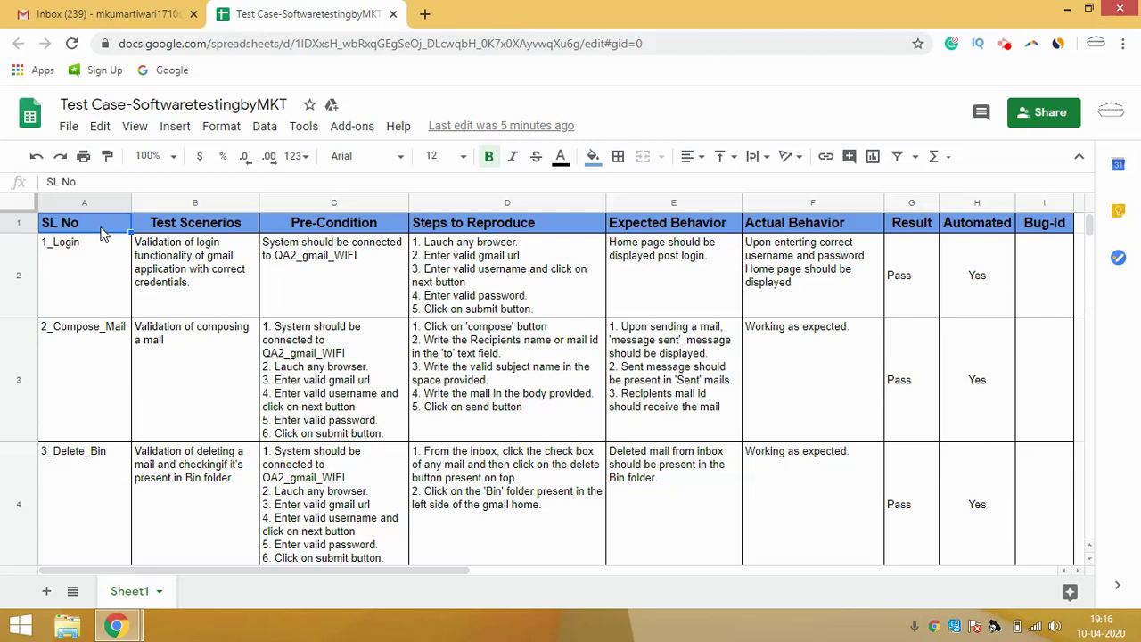
key("Right")
key("Right")
key("Right")
key("Right")
key("Right")
key("Right")
key("Home")
key("Down")
key("Up")
key("Right")
key("Right")
key("Right")
key("Right")
key("Right")
key("Right")
key("Right")
key("Right")
key("Right")
key("Right")
key("Right")
key("Right")
key("Left")
key("Left")
key("Left")
key("Left")
key("Left")
key("Left")
key("Left")
key("Left")
key("Left")
key("Left")
key("Left")
key("Left")
key("Down")
key("Up")
key("Down")
key("Up")
key("Right")
key("Right")
key("Right")
key("Right")
key("Right")
key("Right")
key("Right")
key("Right")
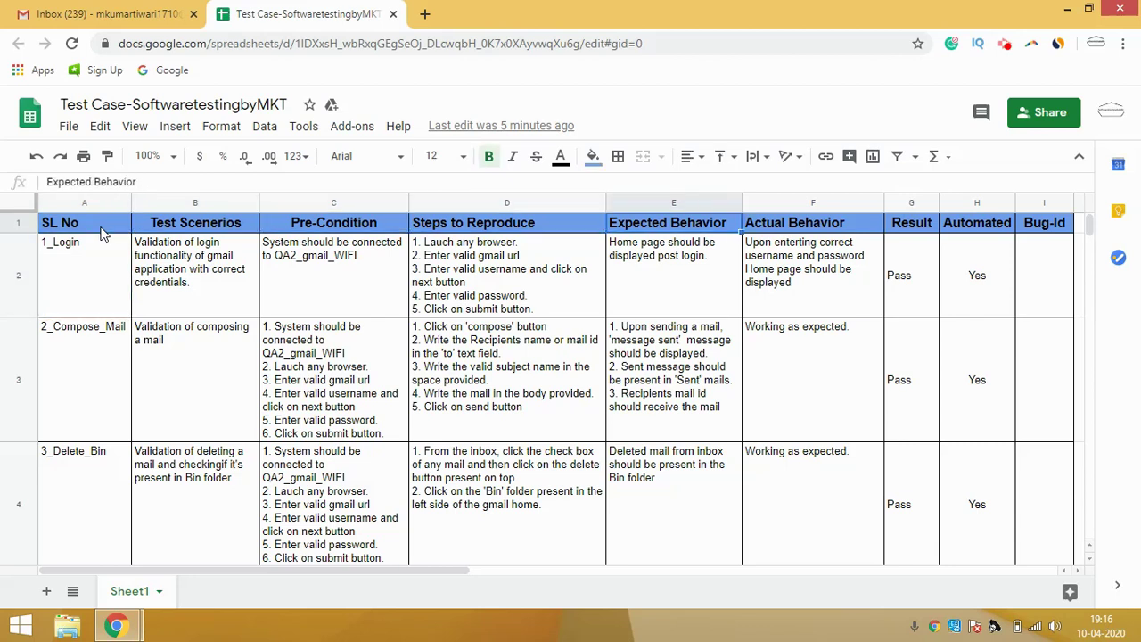
key("Right")
key("Left")
key("Home")
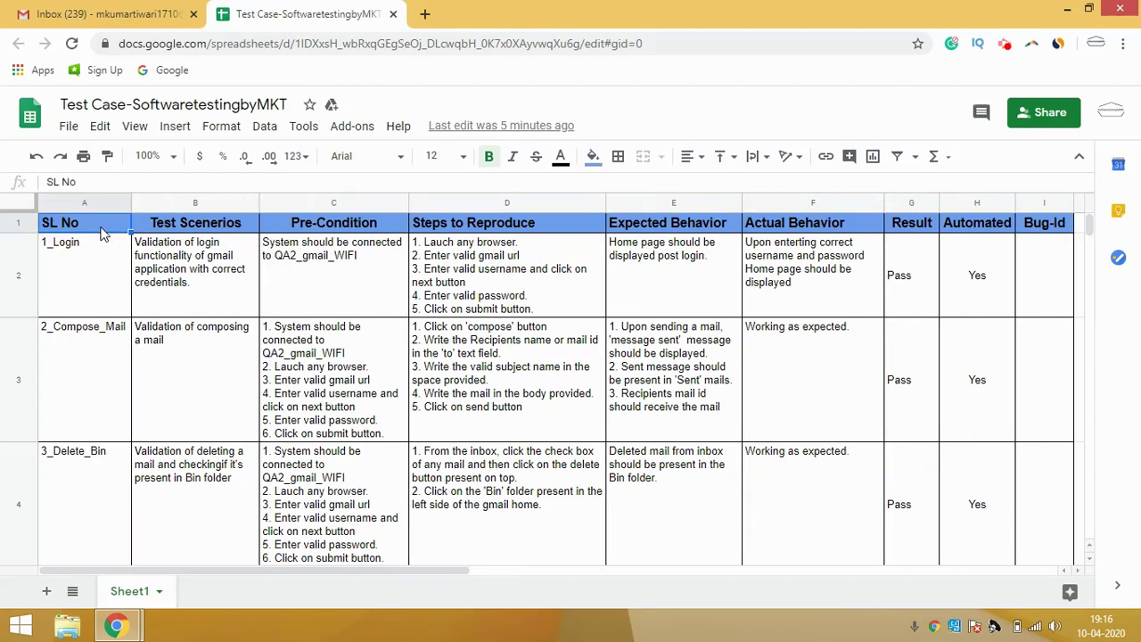
Review the SL No column entries for the login, compose mail and delete bin test cases.
key("Down")
key("Up")
key("Down")
key("Up")
key("Down")
key("Up")
key("Down")
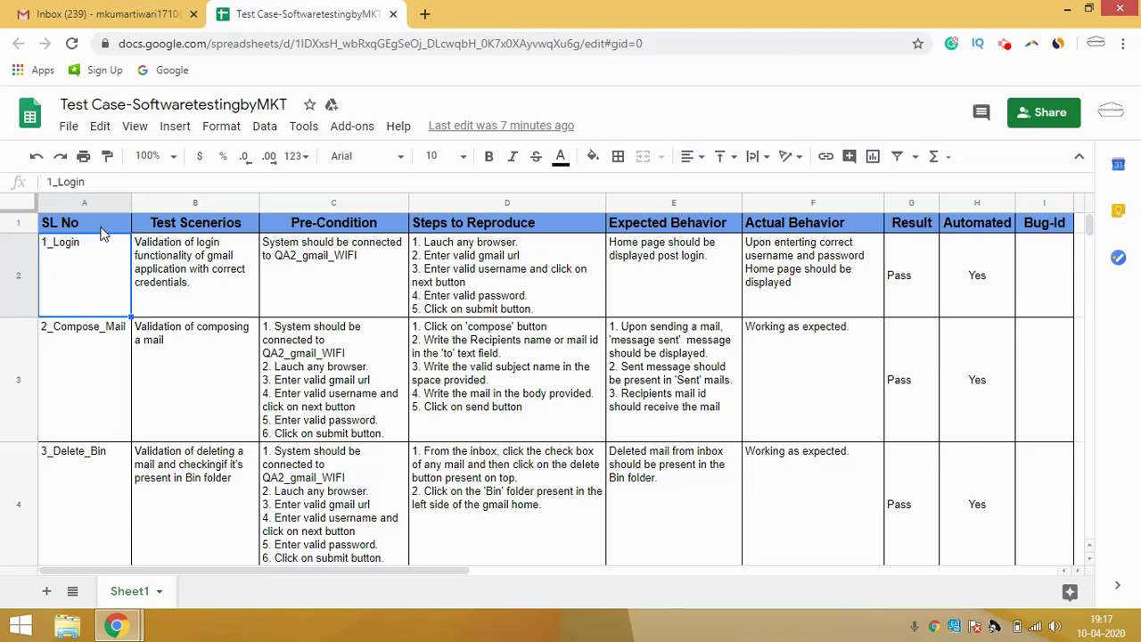
key("Down")
key("Up")
key("Down")
key("Up")
key("Down")
key("Up")
key("Down")
key("Up")
key("Down")
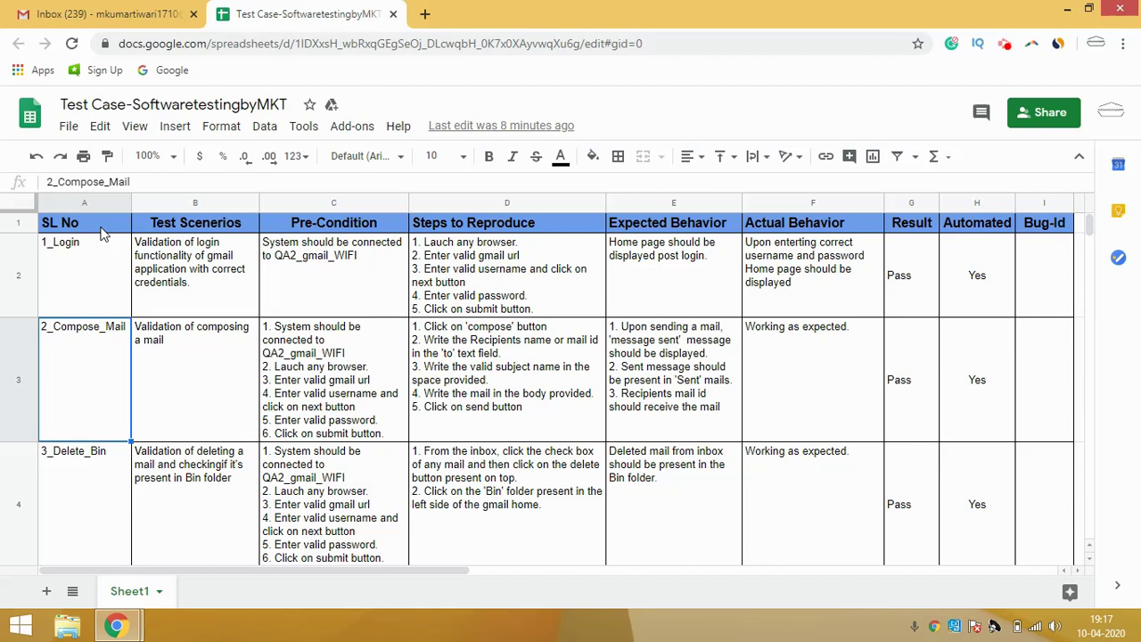
key("Down")
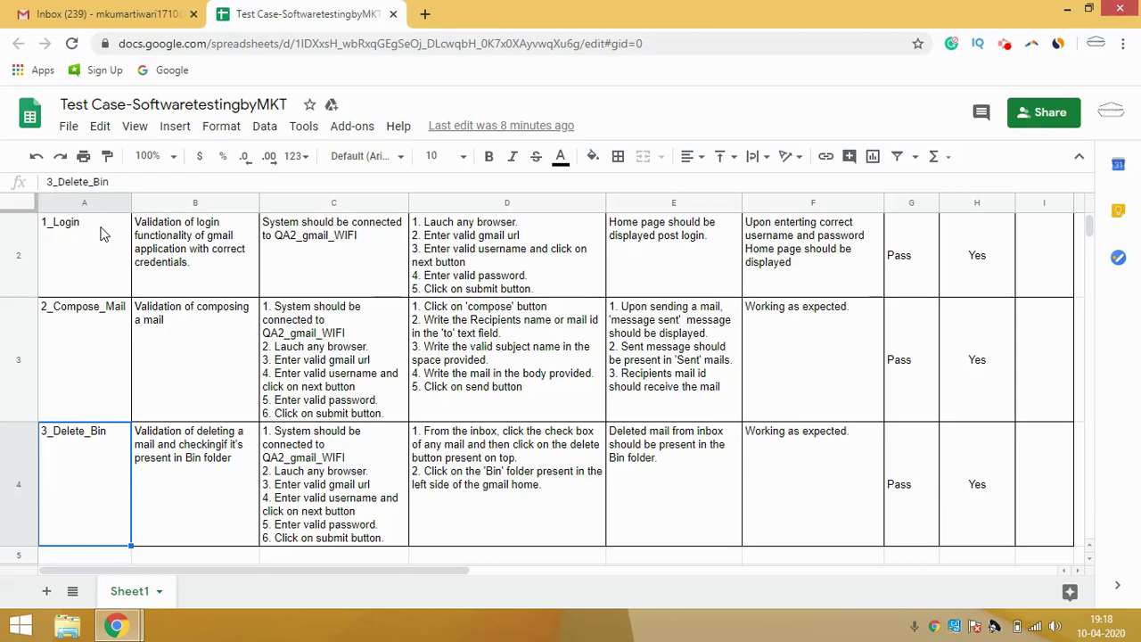
key("Up")
key("Up")
key("Up")
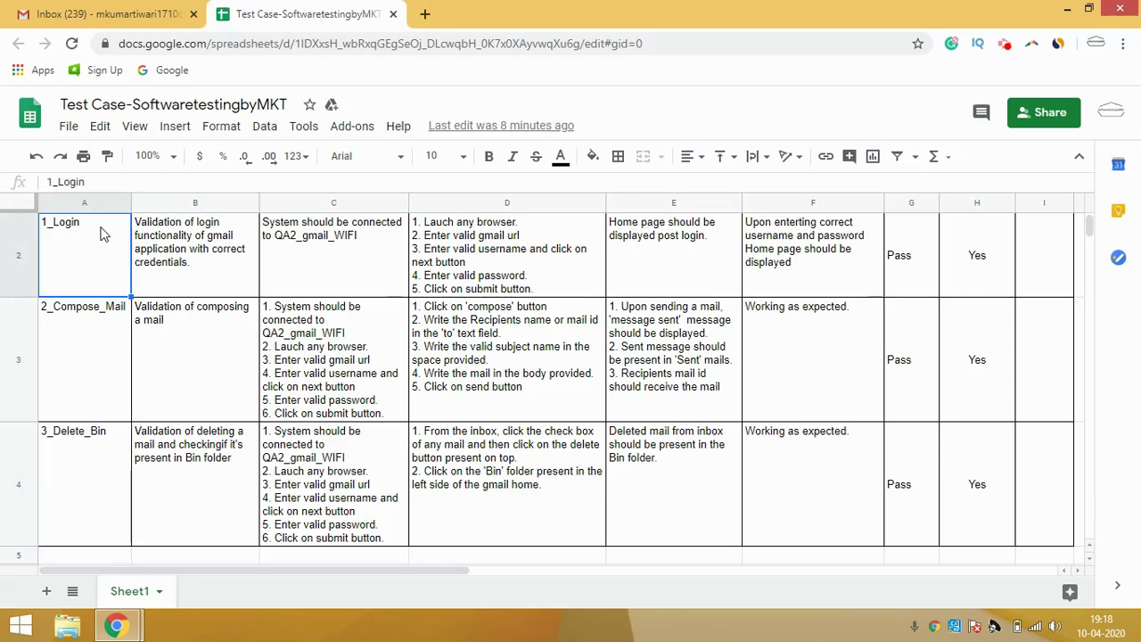
key("Down")
key("Down")
key("Down")
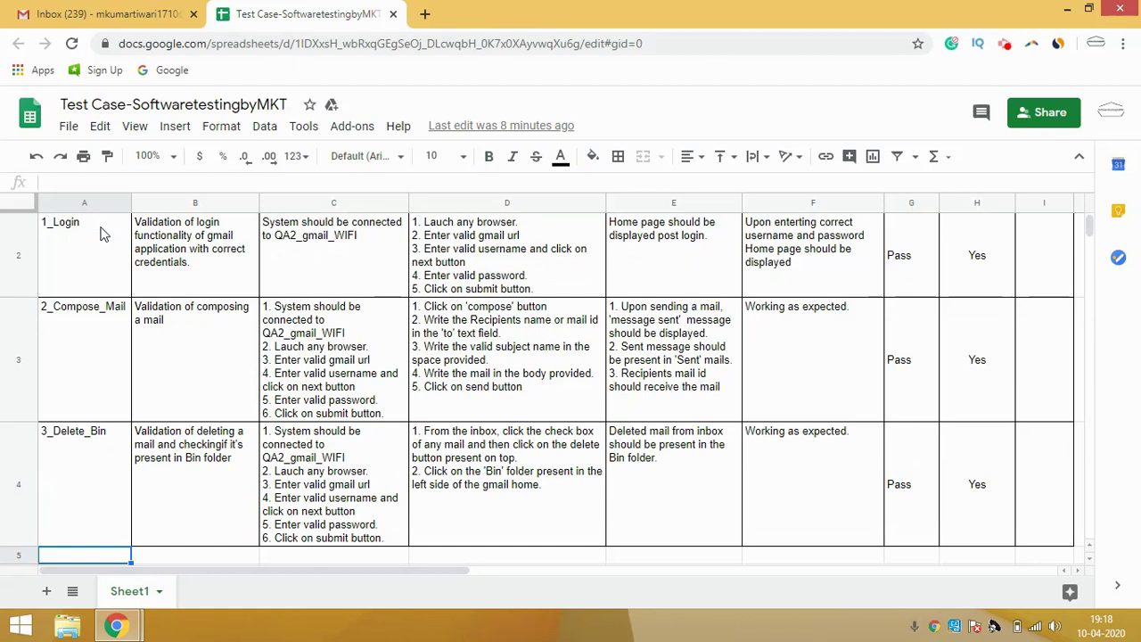
key("Up")
key("Up")
key("Up")
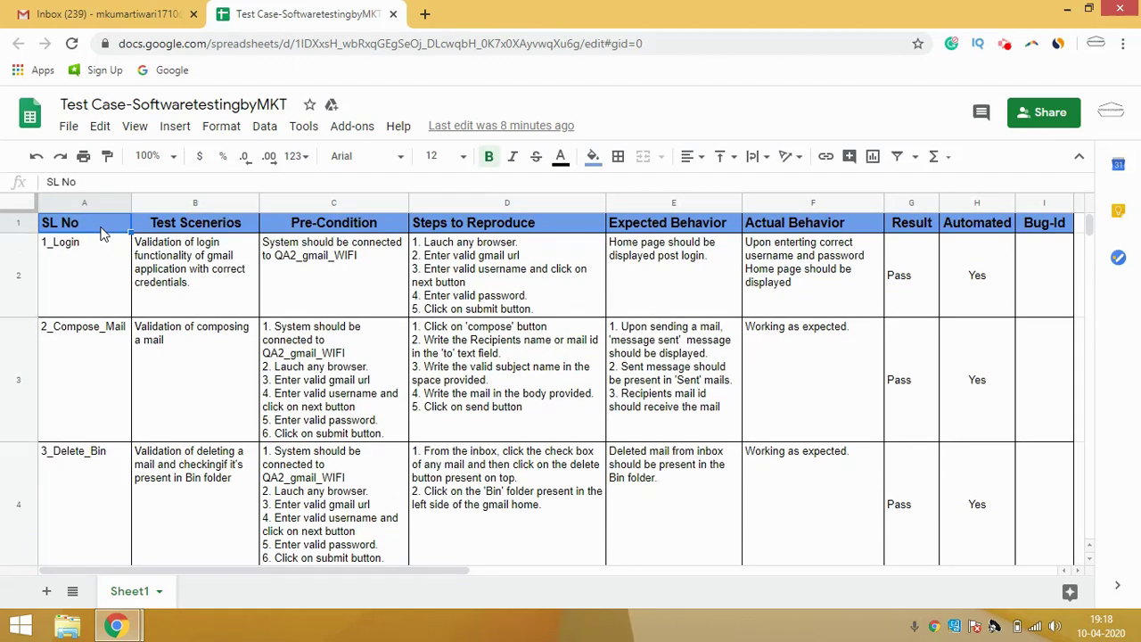
Examine the Test Scenerios column, focusing on the scenario descriptions for the login and compose mail cases.
key("Right")
key("Down")
key("Up")
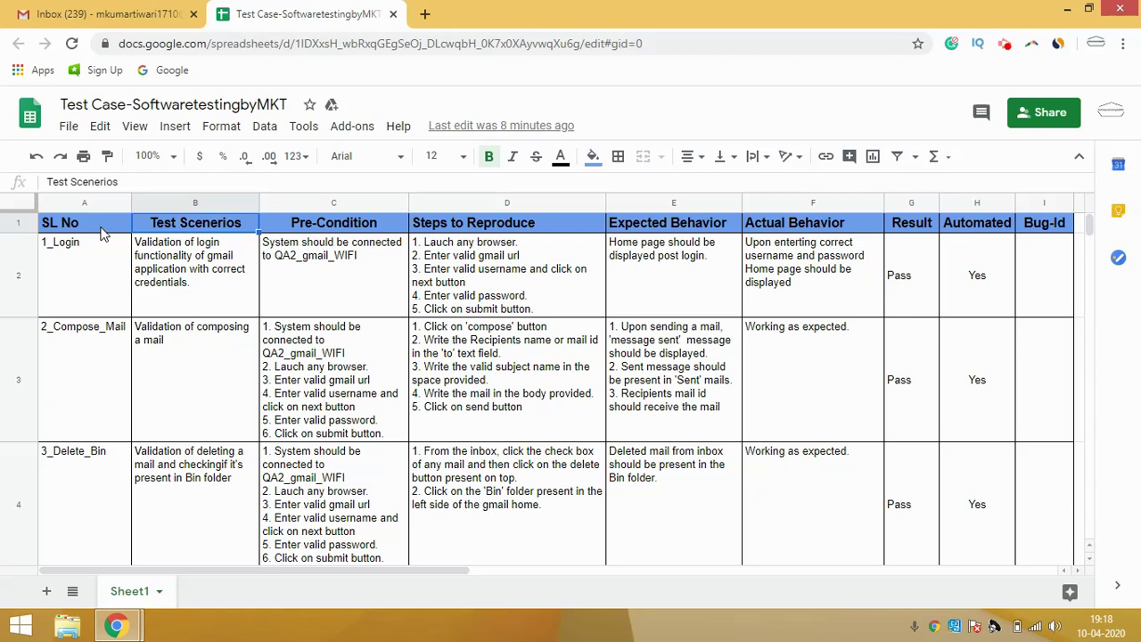
key("Down")
key("Up")
key("Down")
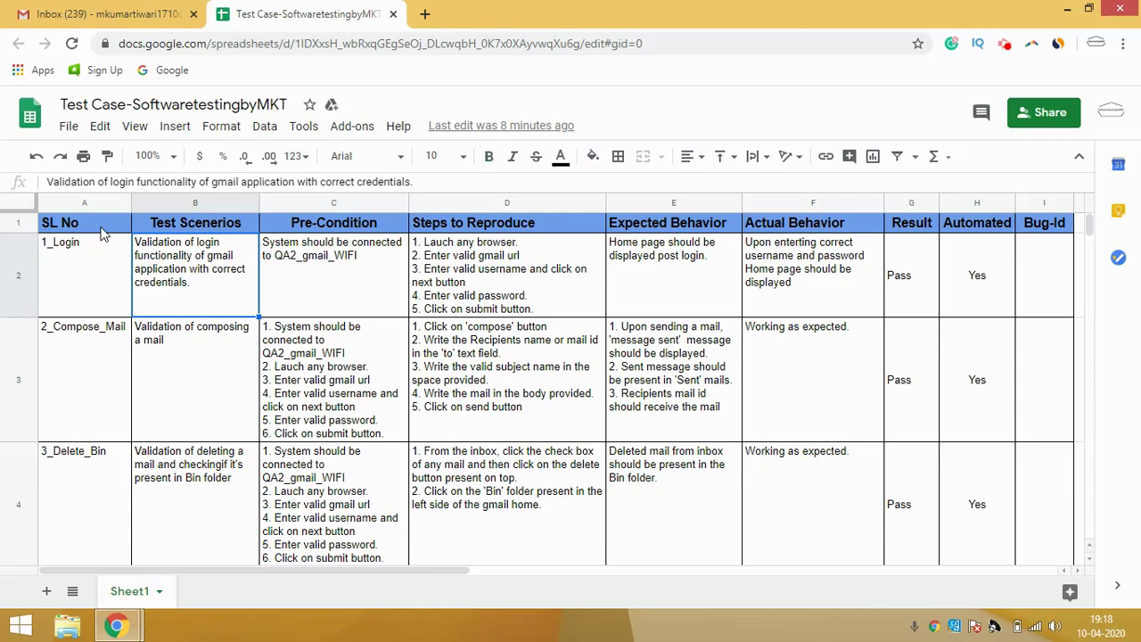
key("Down")
key("Up")
key("Down")
key("Up")
Examine the Pre-Condition column and the login test case's precondition.
key("Right")
key("Up")
key("Down")
key("Up")
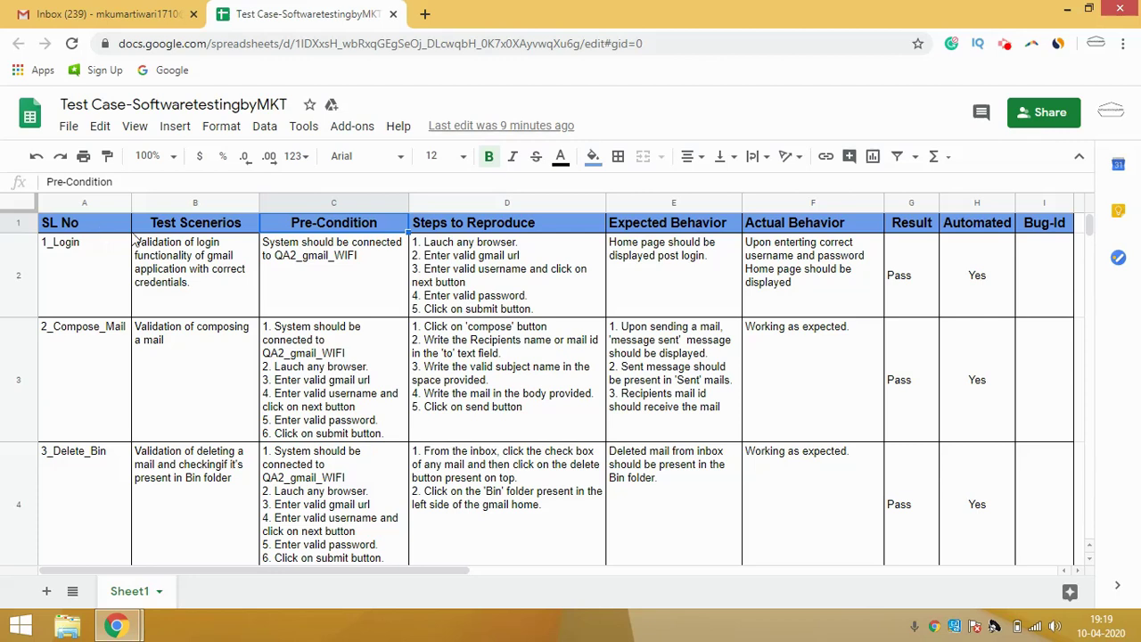
left_click(276, 283)
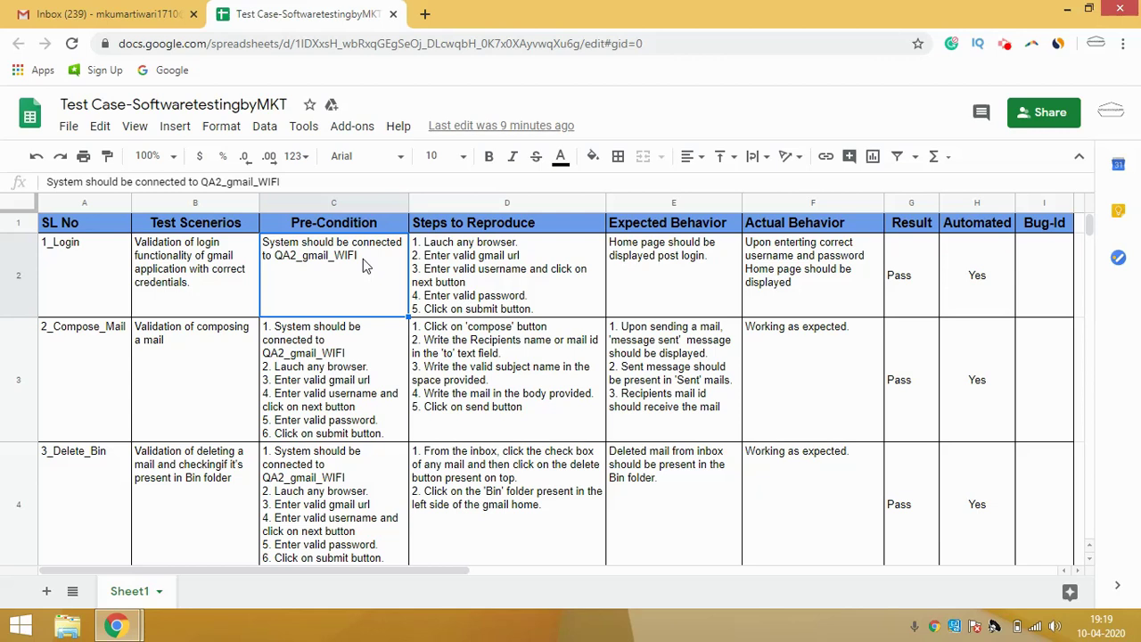
Read the login test case's Steps to Reproduce alongside its scenario, leaving the cell text as it is.
key("Tab")
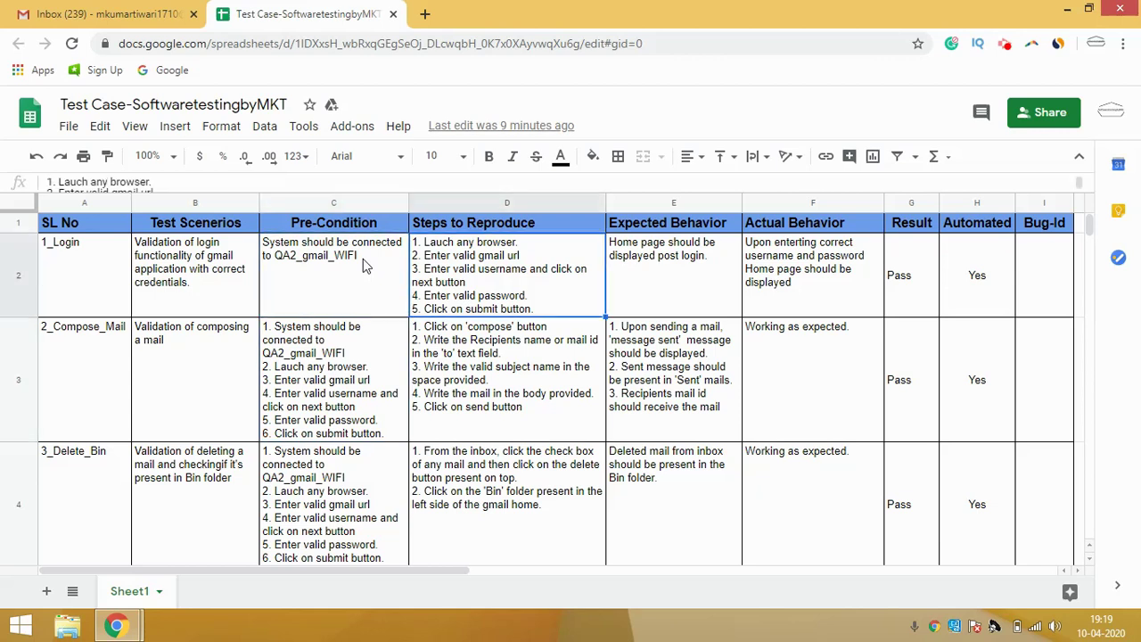
key("Up")
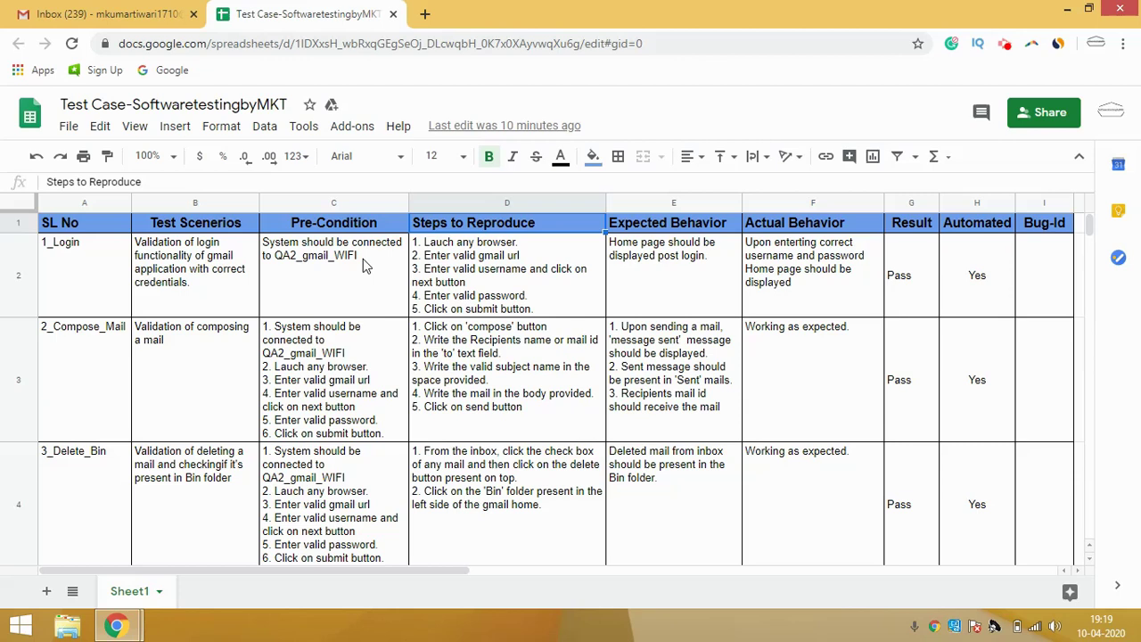
left_click(222, 282)
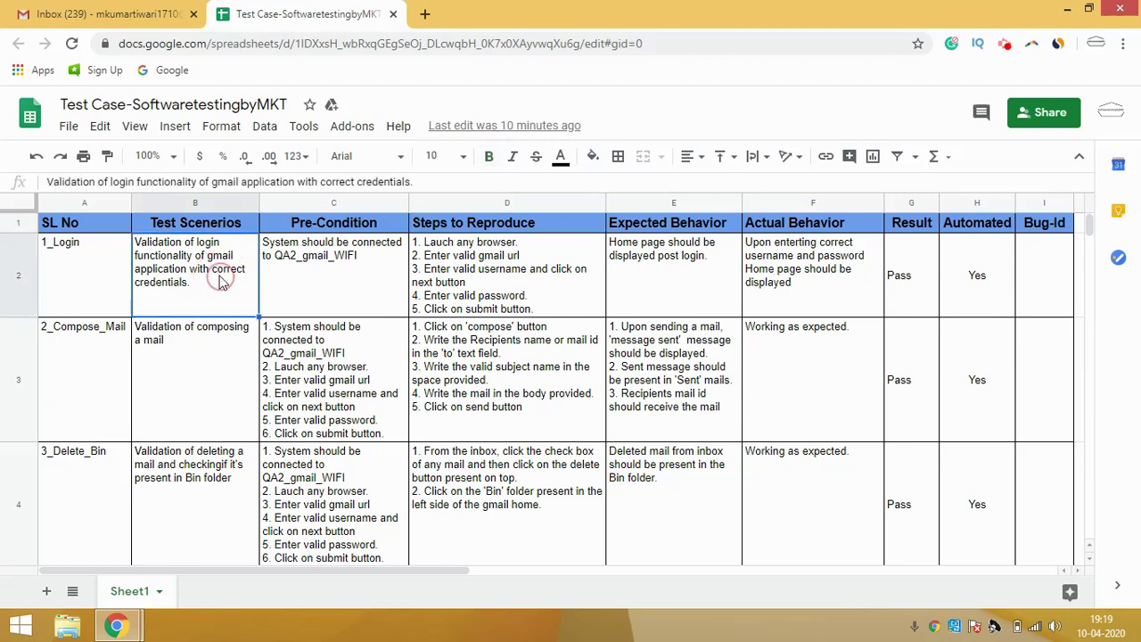
left_click(479, 312)
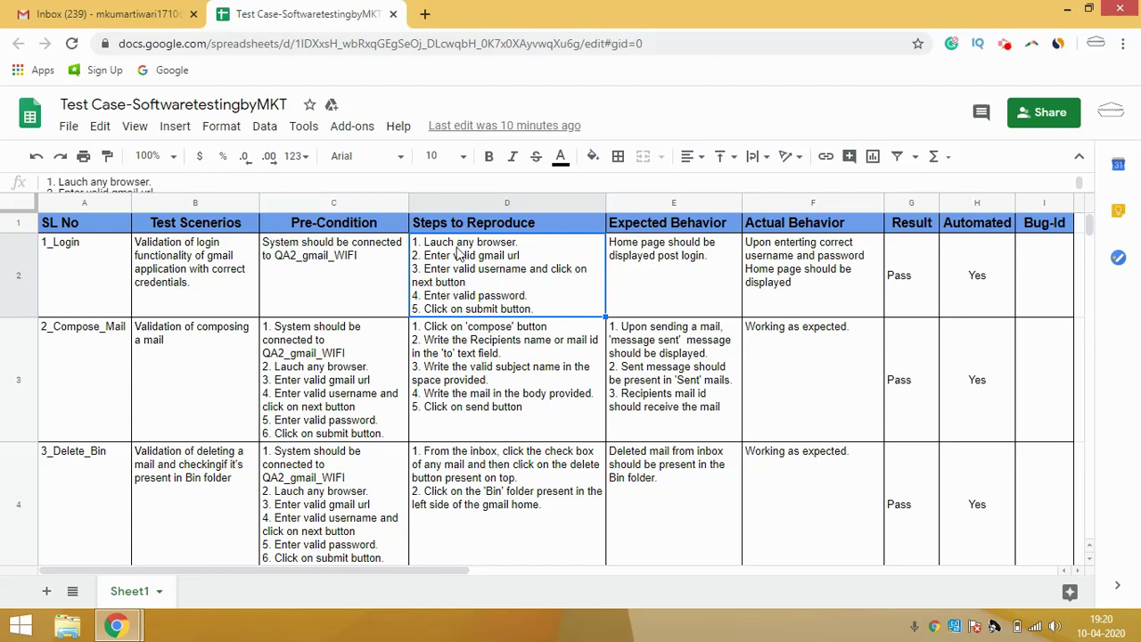
double_click(489, 281)
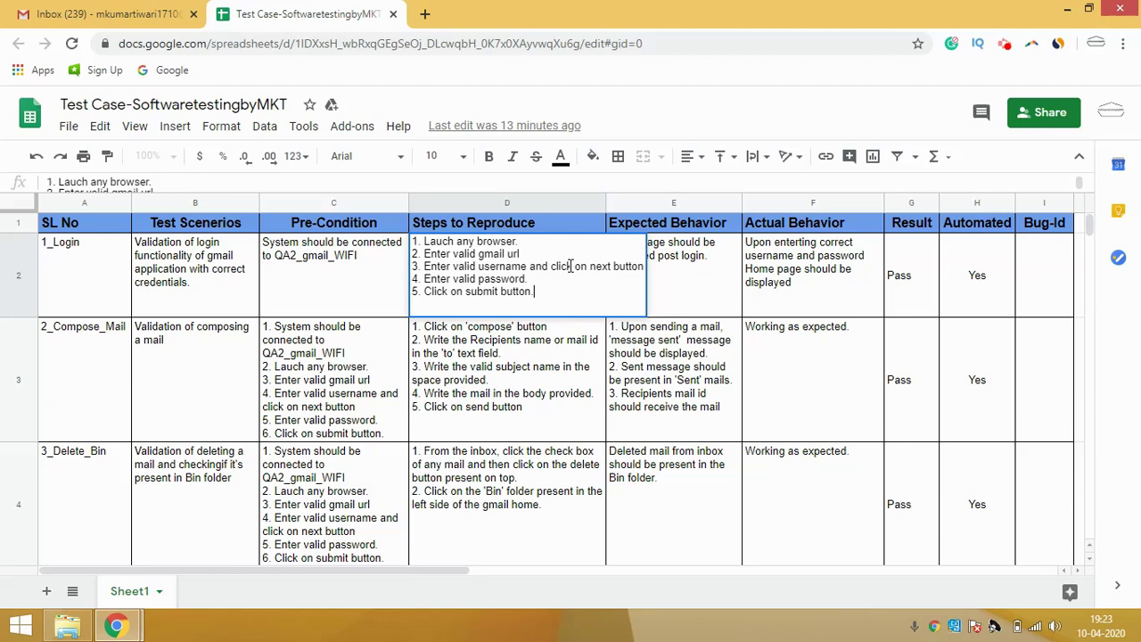
left_click(530, 278)
key("shift+Right")
key("shift+Right")
left_click(165, 260)
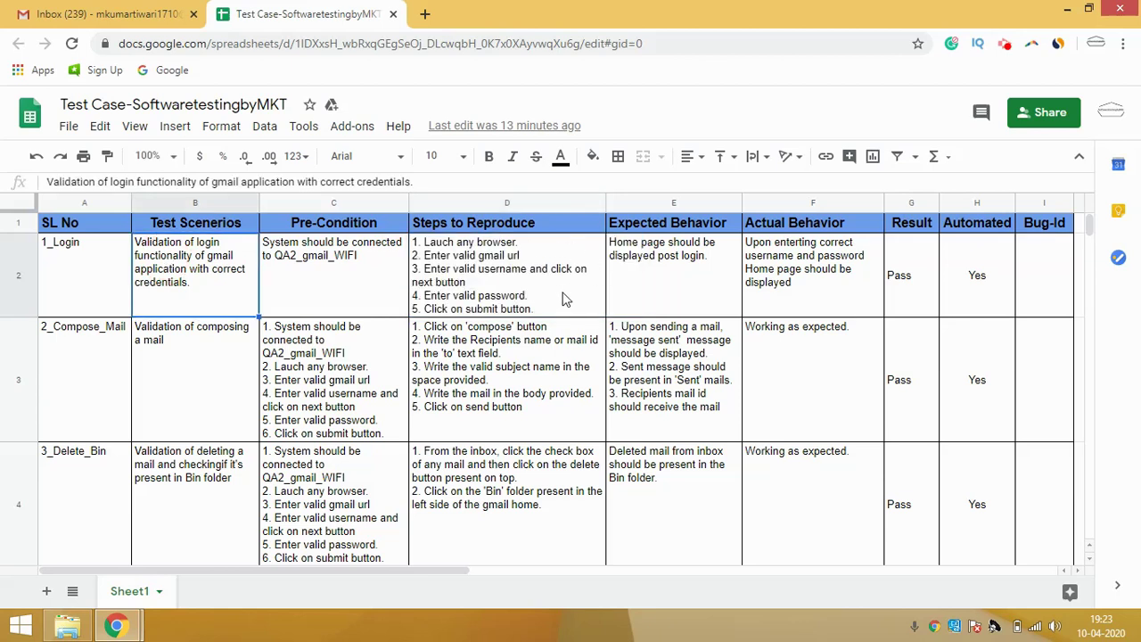
Examine the login test case's Expected Behavior against its scenario and reproduction steps.
left_click(637, 224)
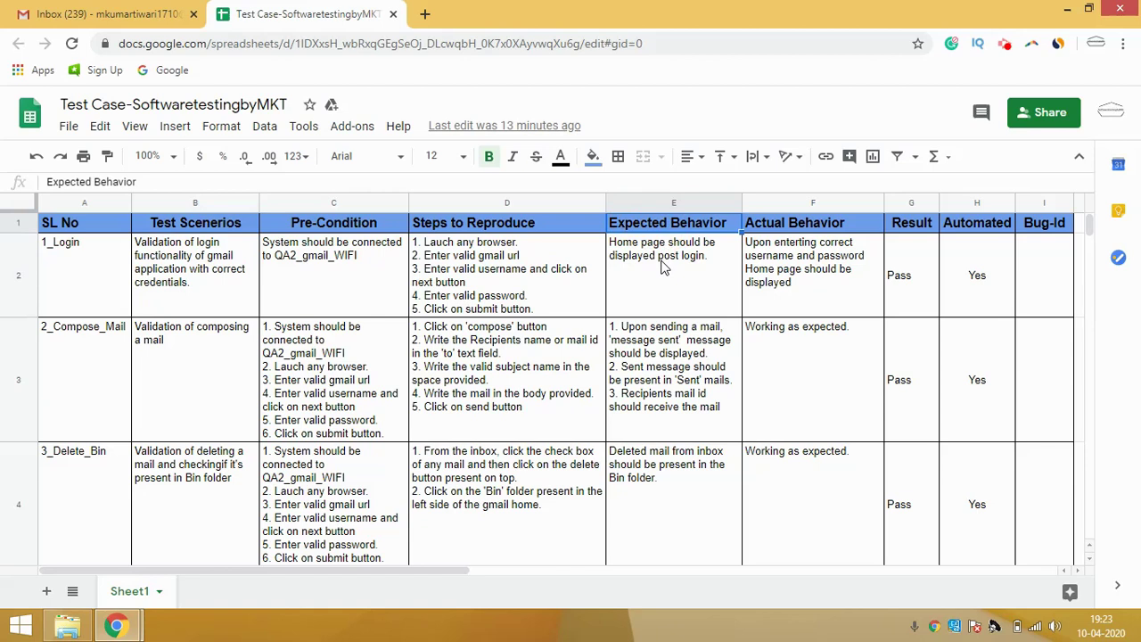
left_click(183, 274)
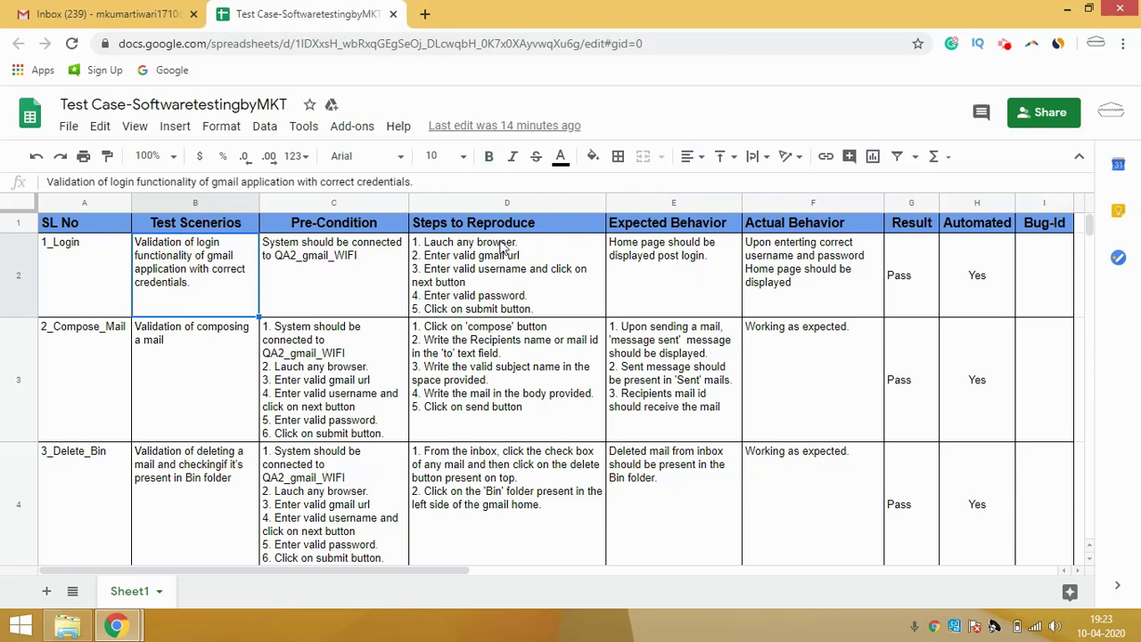
left_click(470, 254)
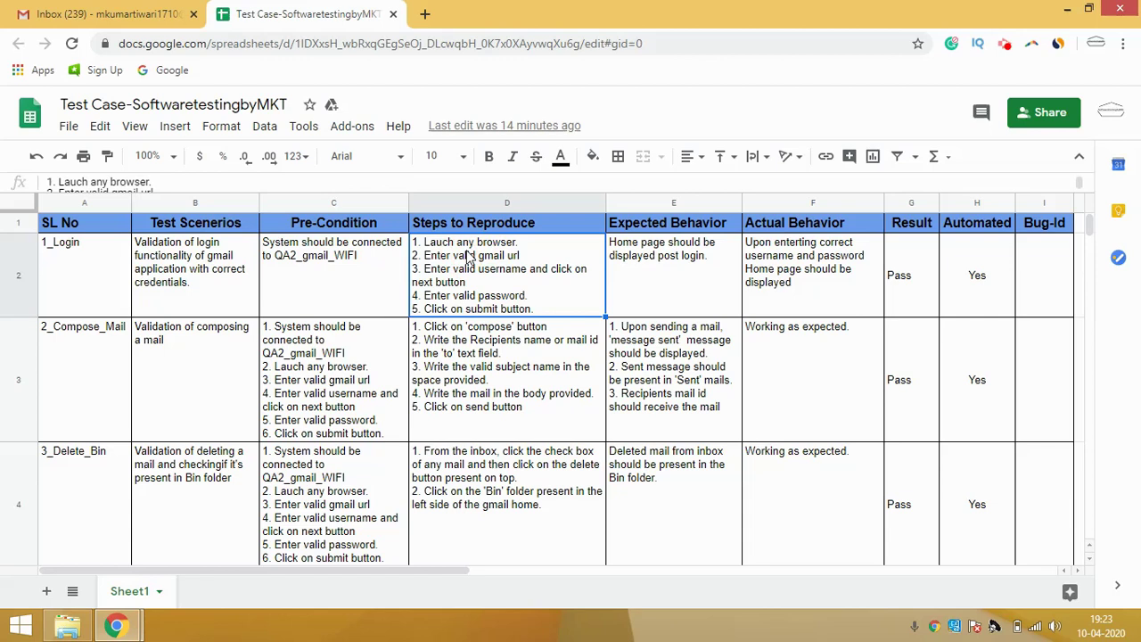
left_click(212, 259)
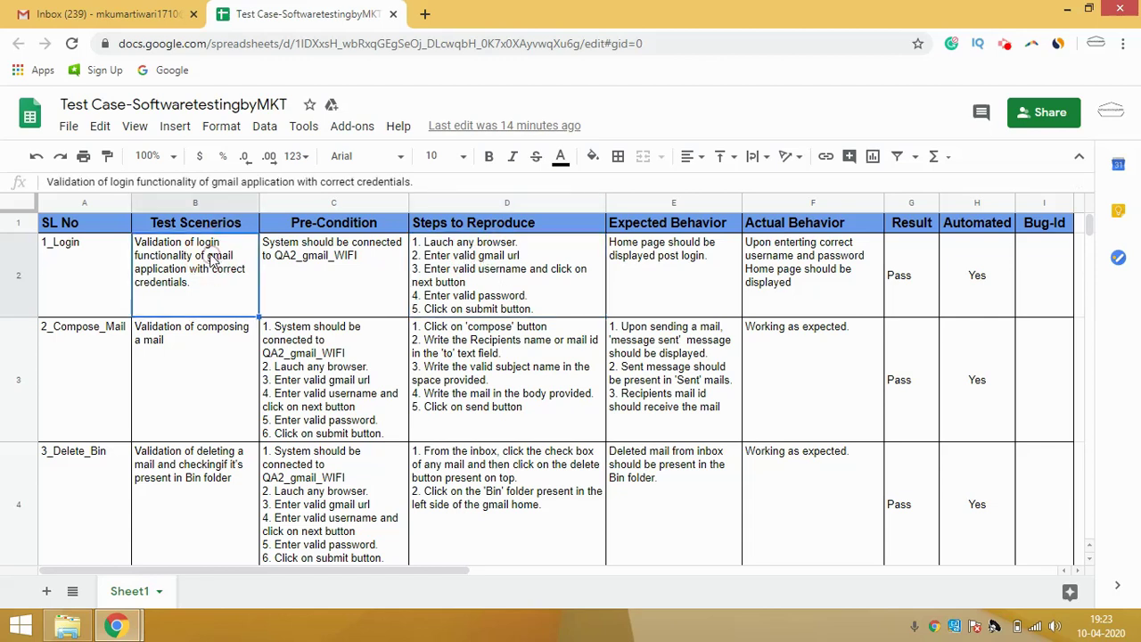
left_click(675, 277)
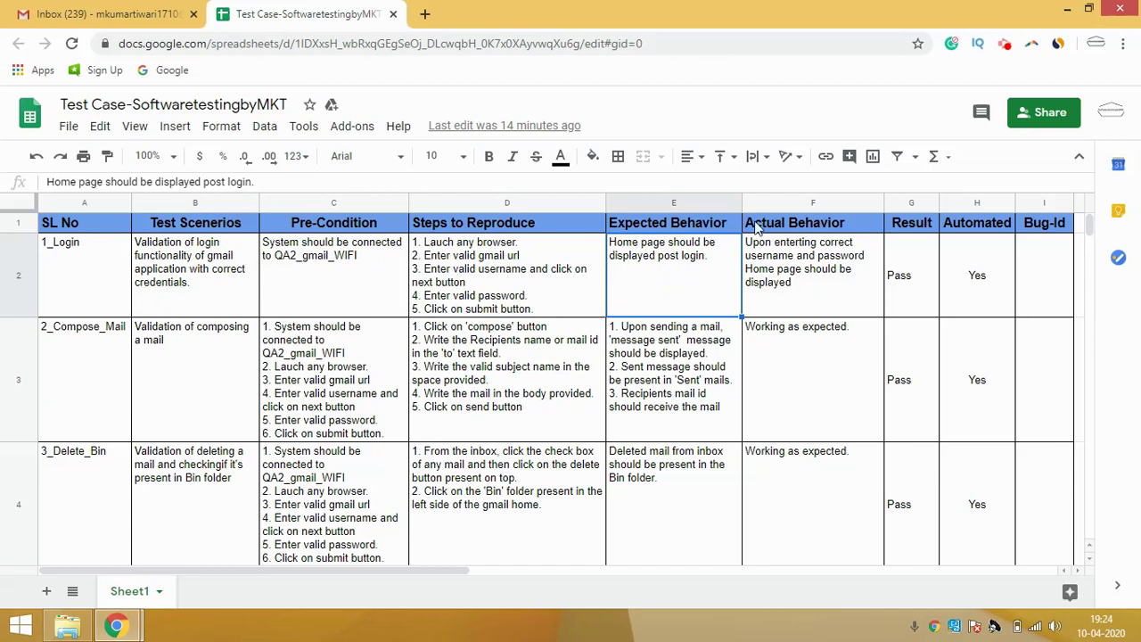
Reword the login test case's Actual Behavior so that it ends with "Home page is displayed".
left_click(781, 226)
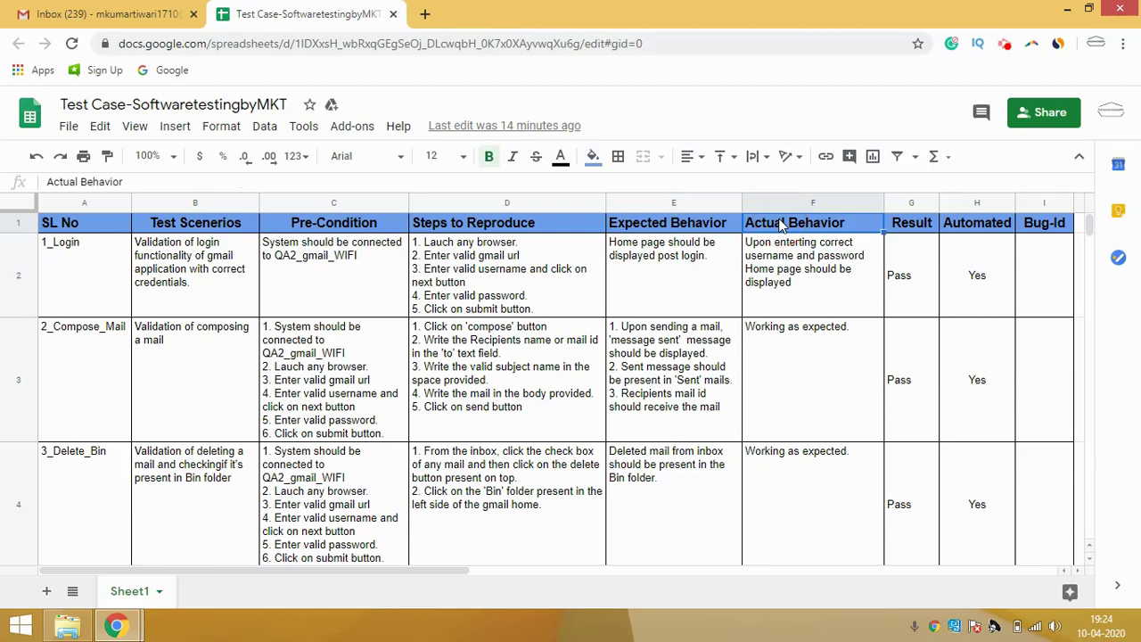
left_click(676, 229)
left_click(793, 230)
left_click(807, 269)
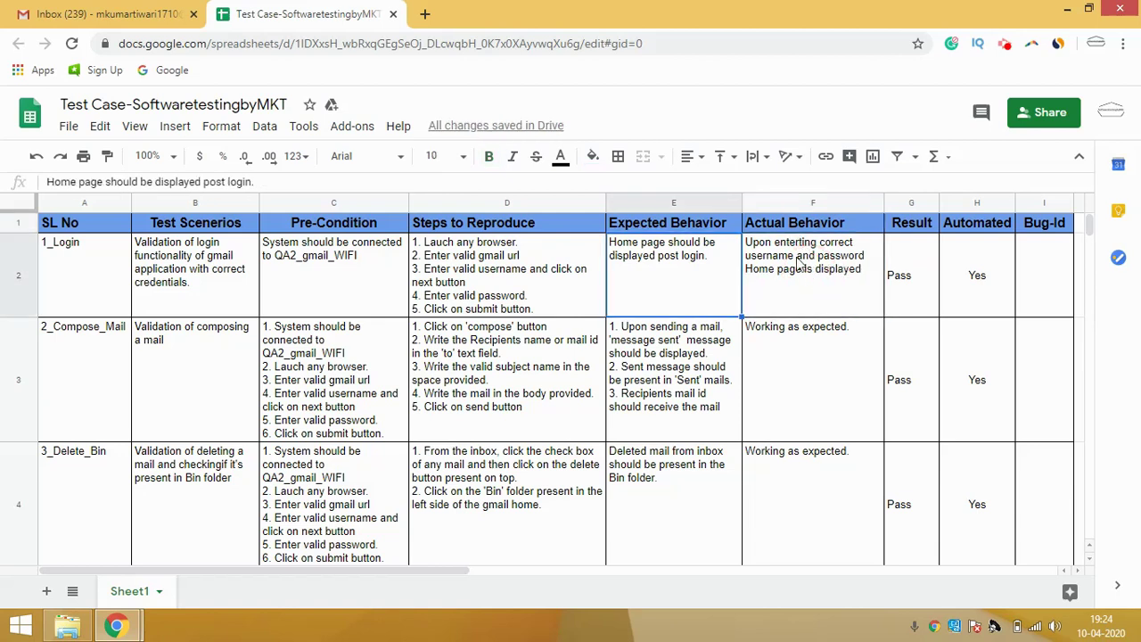
Compare the login test case's Actual Behavior with its Expected Behavior.
left_click(799, 266)
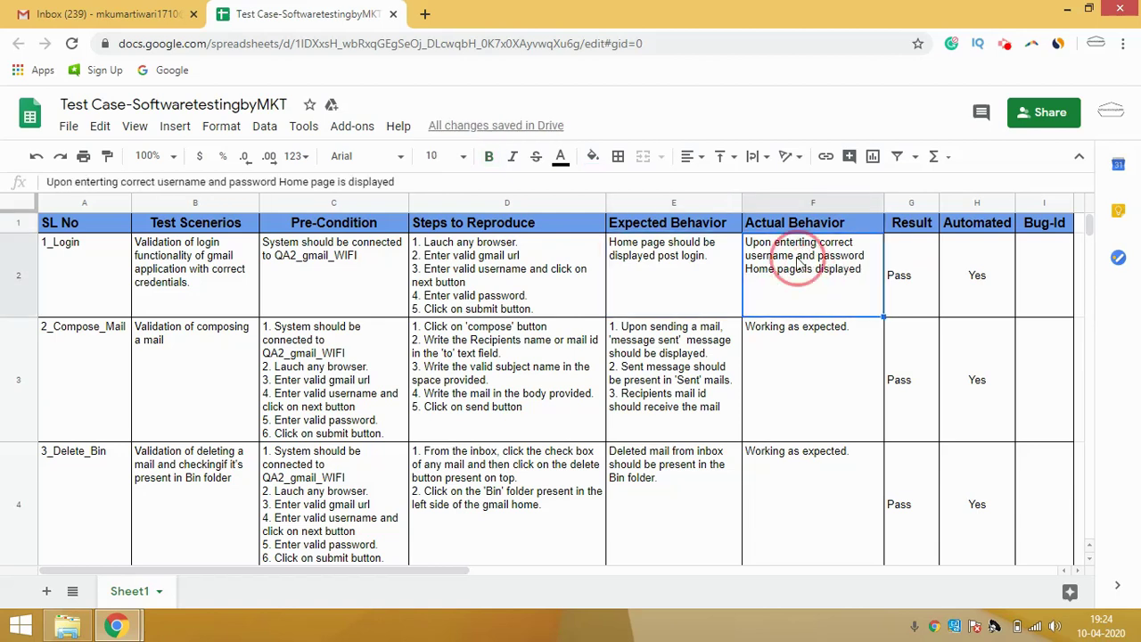
double_click(799, 265)
left_click(671, 273)
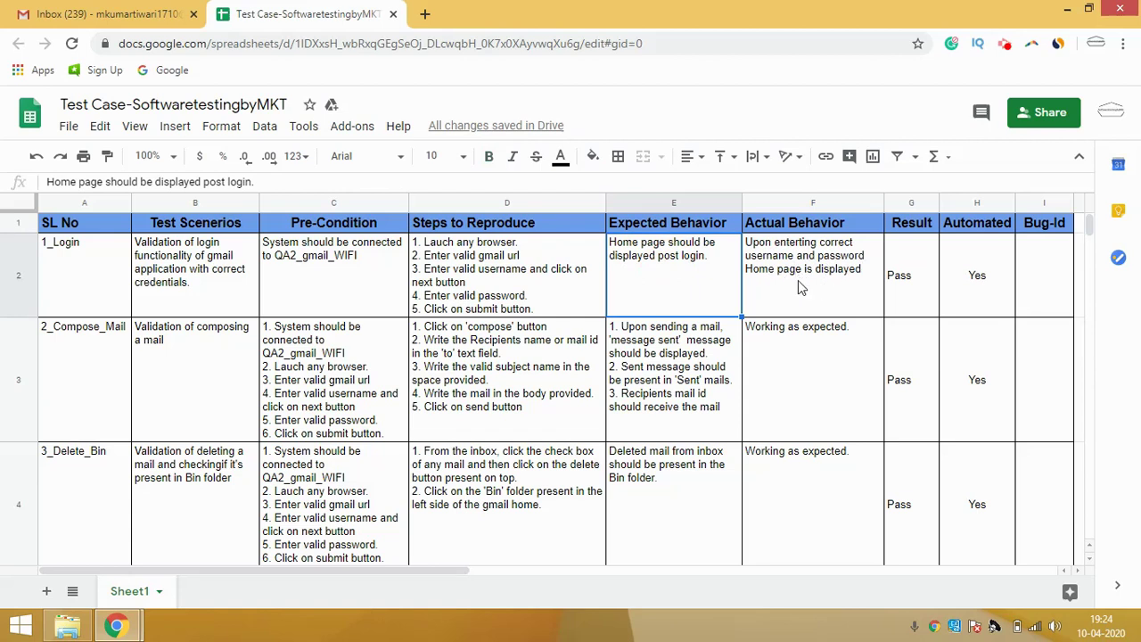
left_click(799, 245)
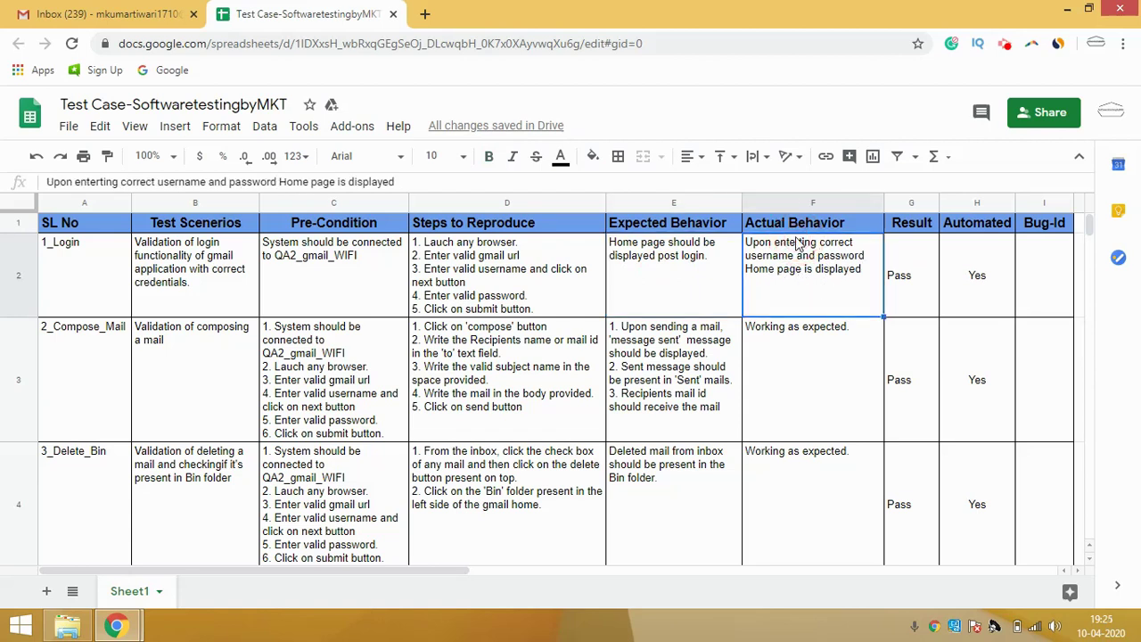
left_click(677, 226)
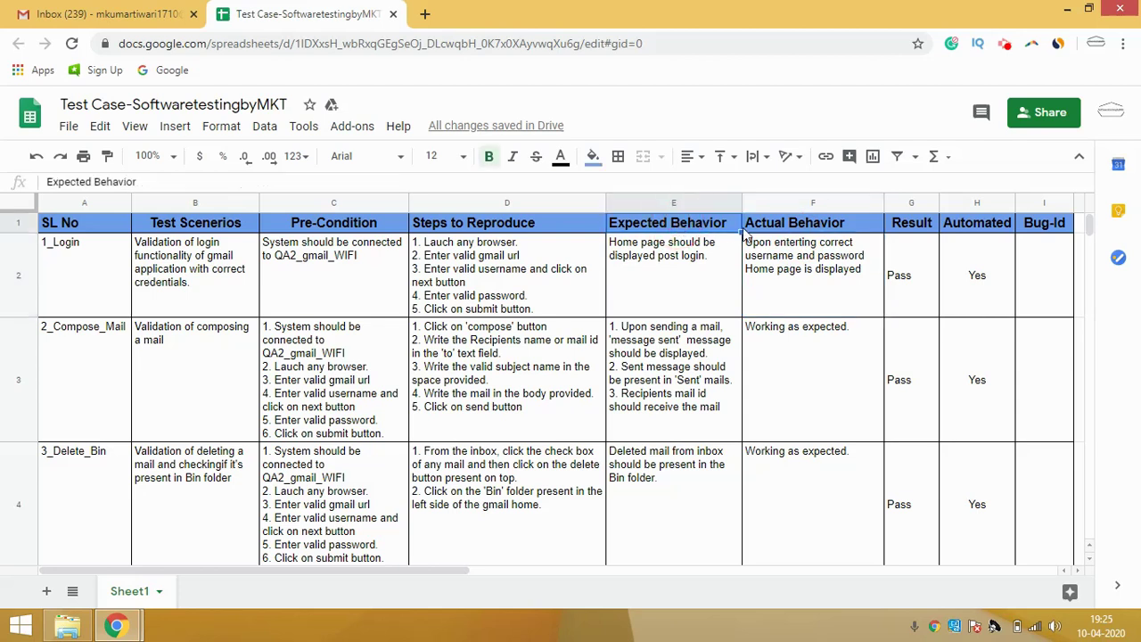
left_click(820, 230)
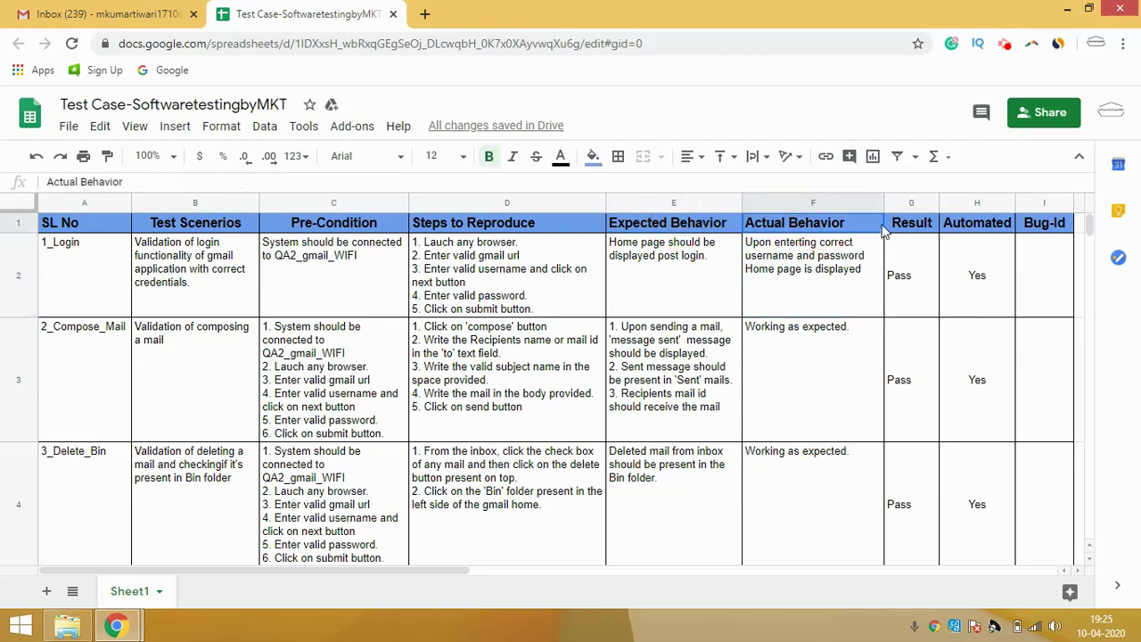
Examine the Result column and the login test case's result in relation to the Actual Behavior column.
left_click(911, 272)
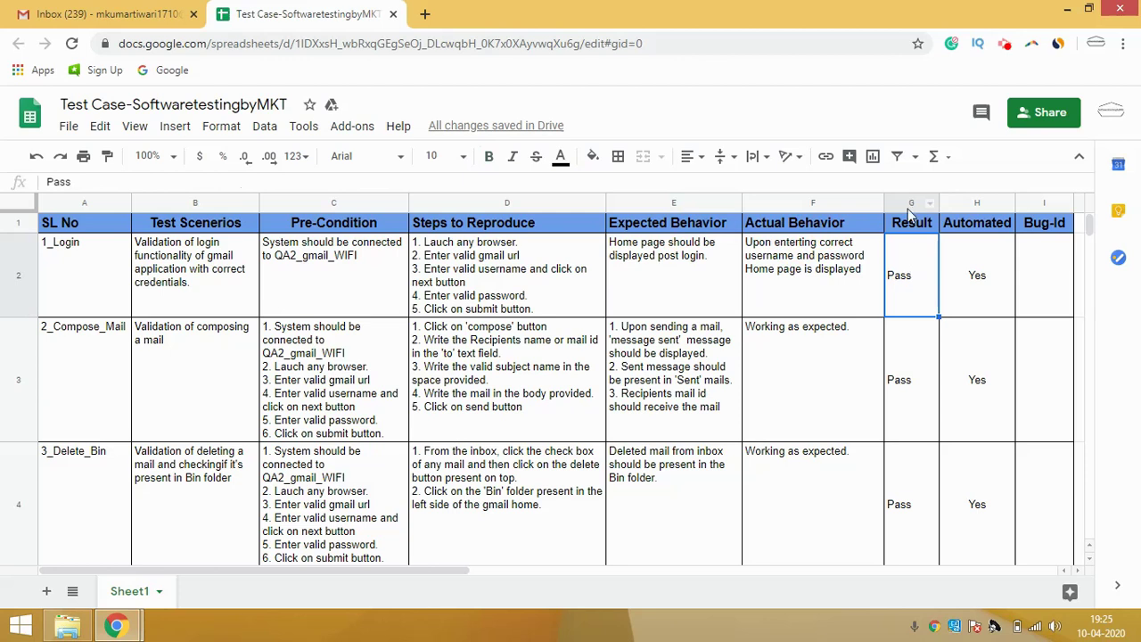
left_click(911, 229)
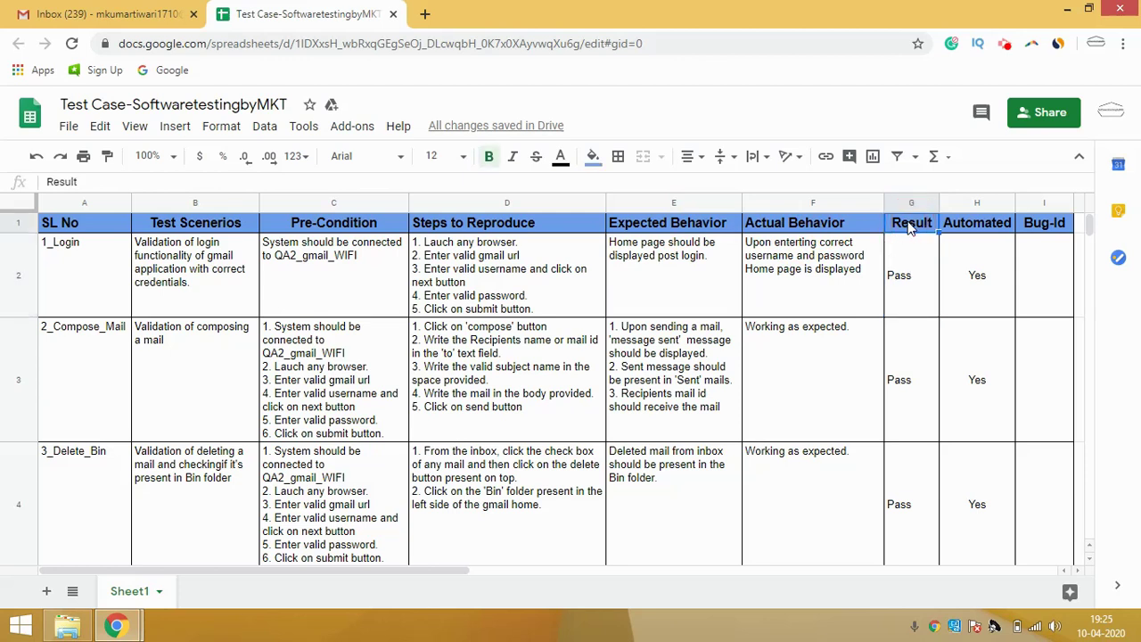
left_click(906, 272)
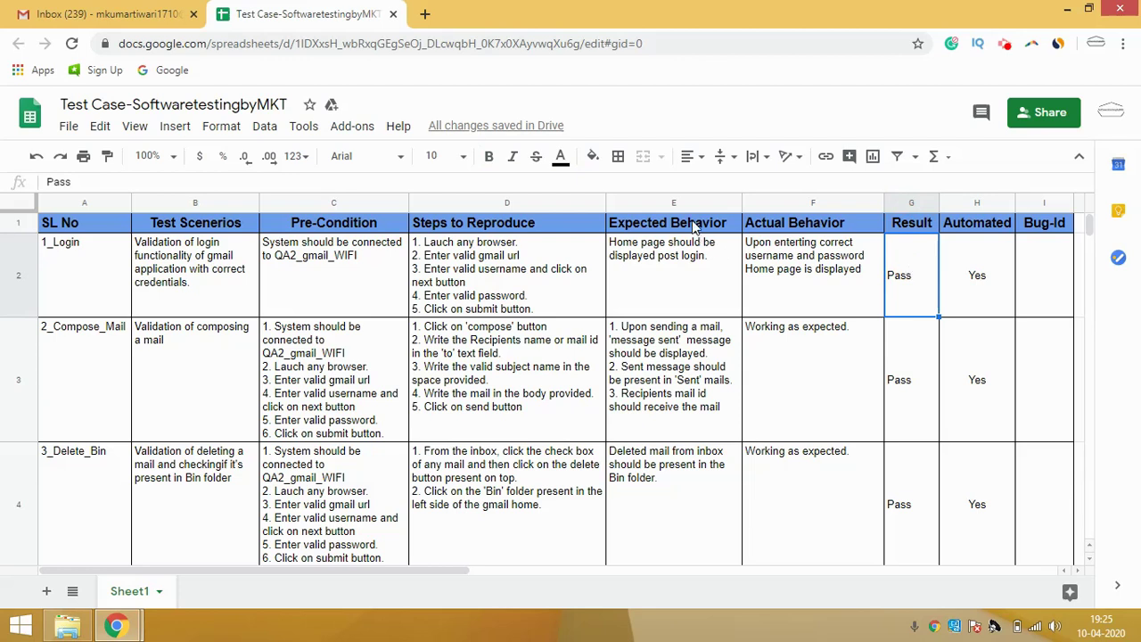
left_click(775, 227)
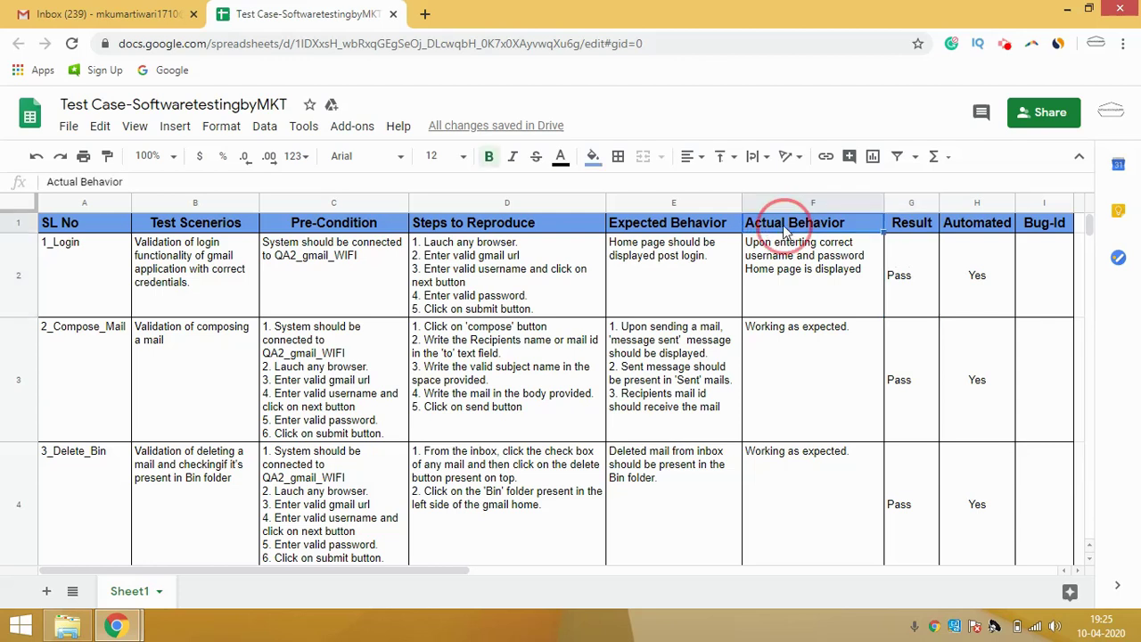
Compare the Result column and the login test case's result with the Expected Behavior and Actual Behavior columns.
left_click(916, 230)
left_click(916, 275)
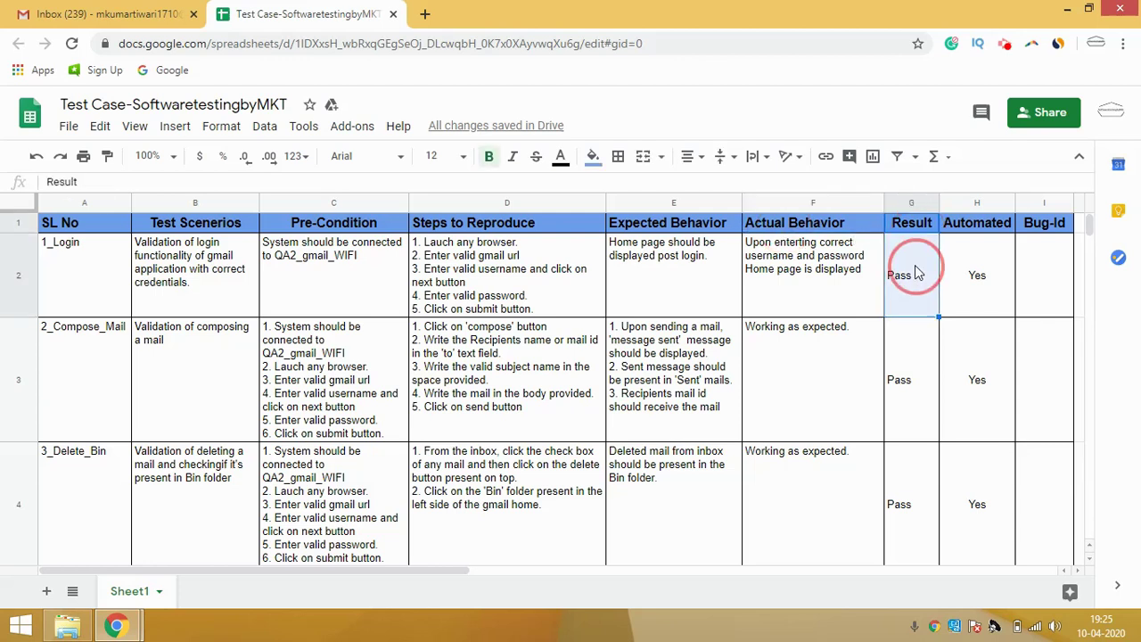
left_click(684, 229)
left_click(791, 231)
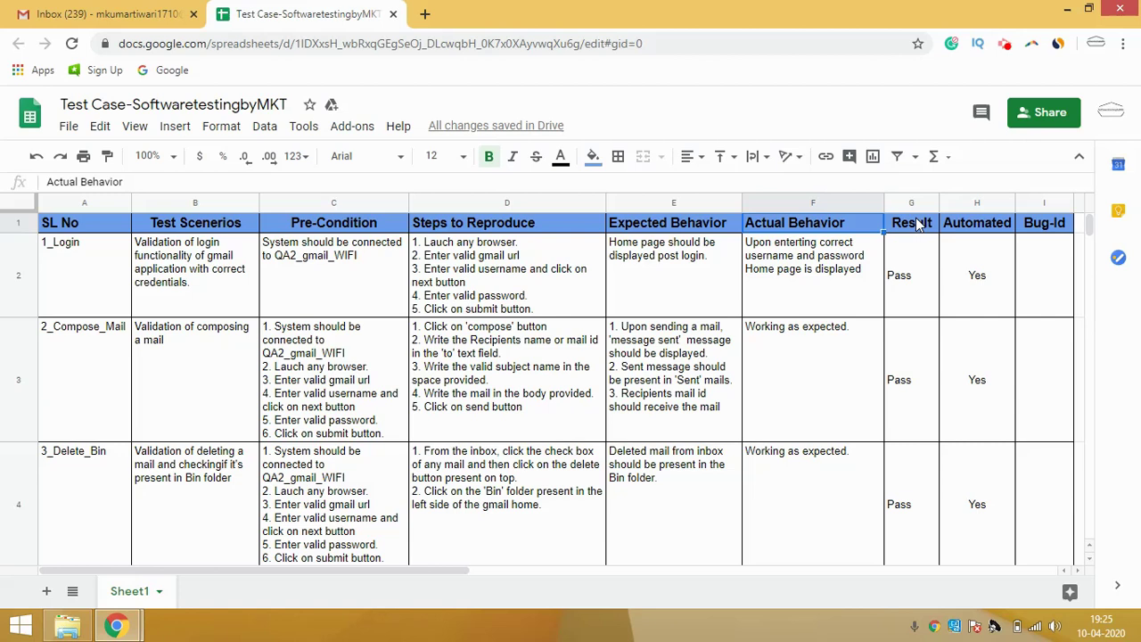
Examine the Automated column and the login test case's automation status in relation to its test scenario.
left_click(969, 229)
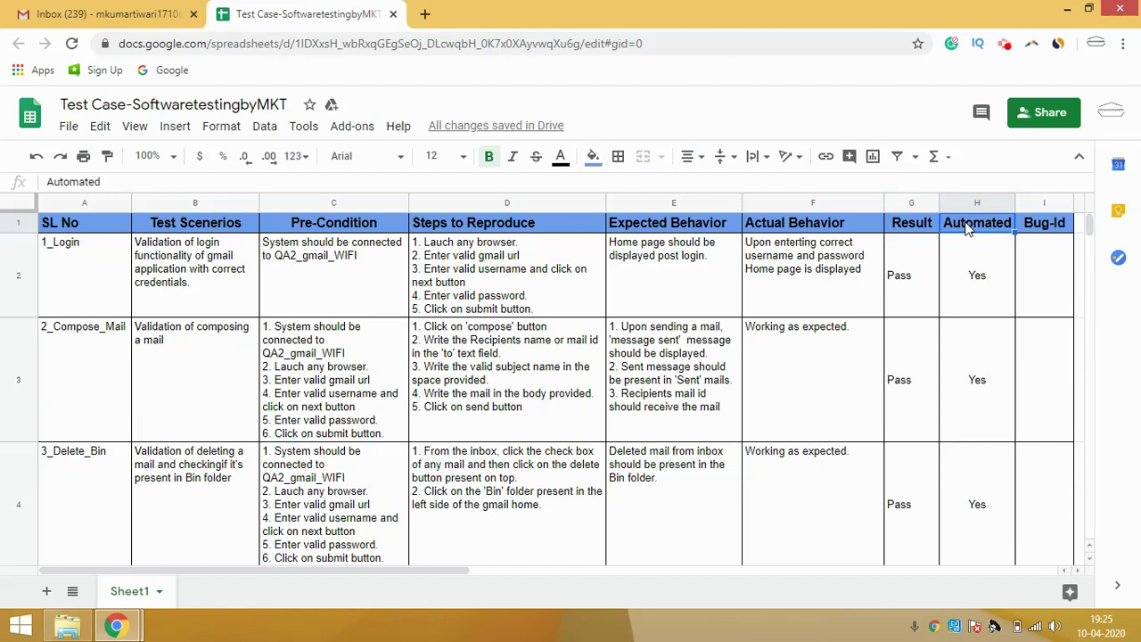
left_click(214, 264)
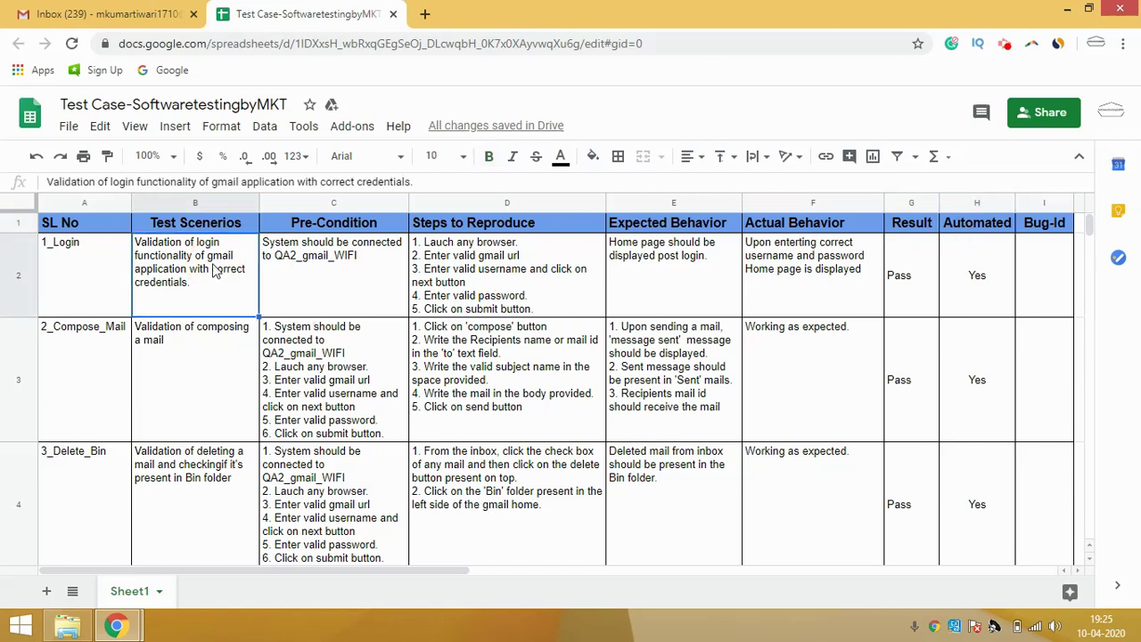
left_click(970, 256)
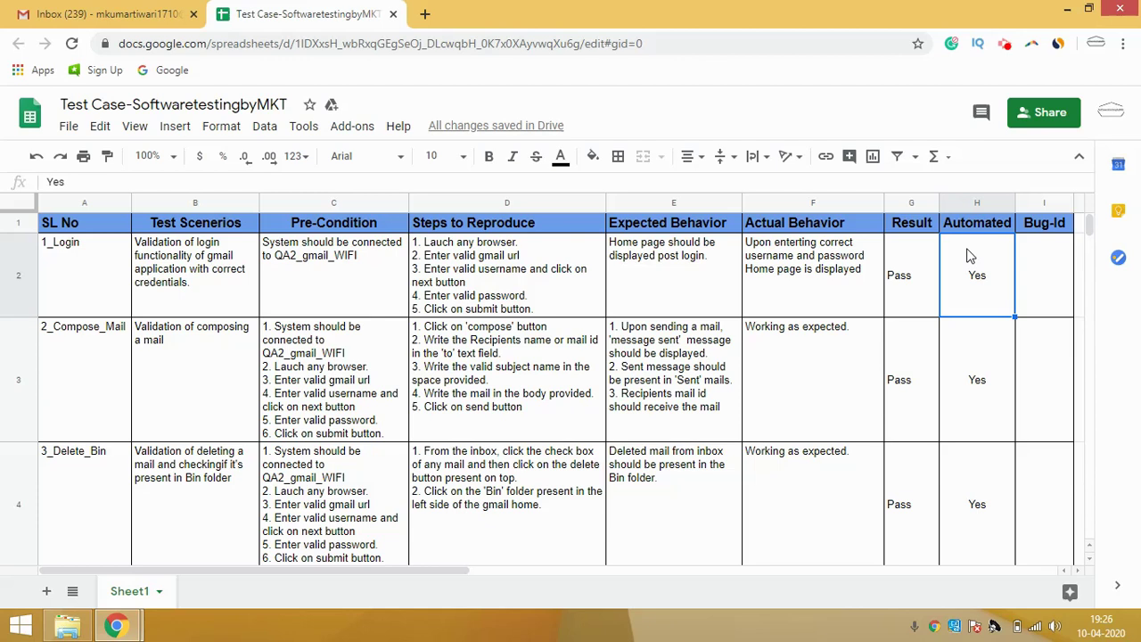
Examine the Bug-Id column in relation to the compose mail test case's Actual Behavior, Result and Automated cells.
left_click(1042, 204)
left_click(1049, 235)
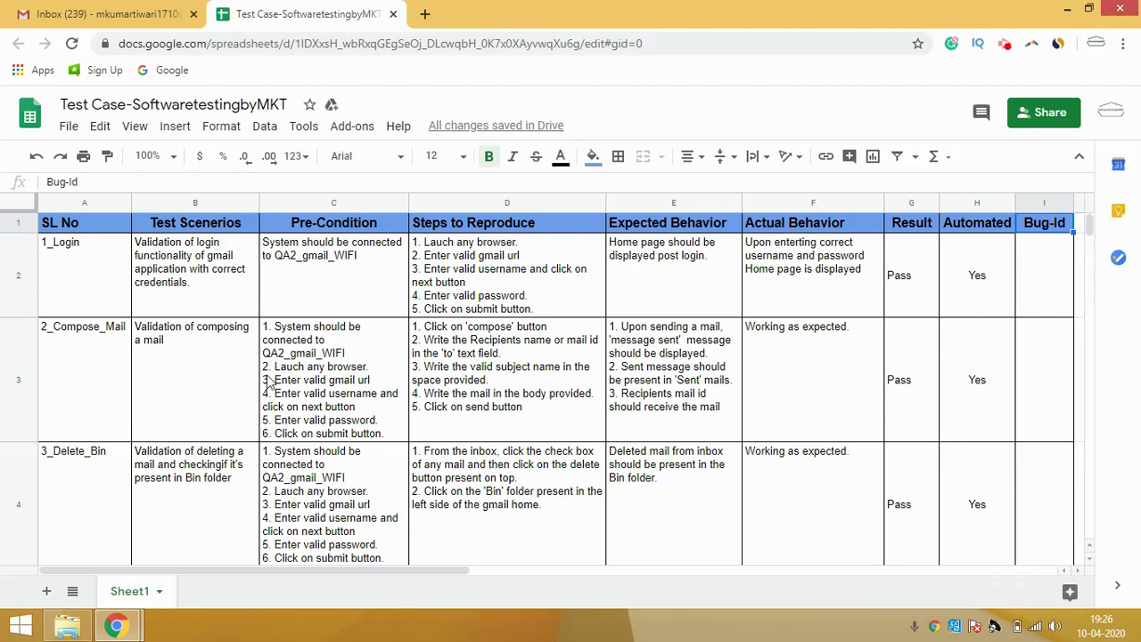
left_click(98, 377)
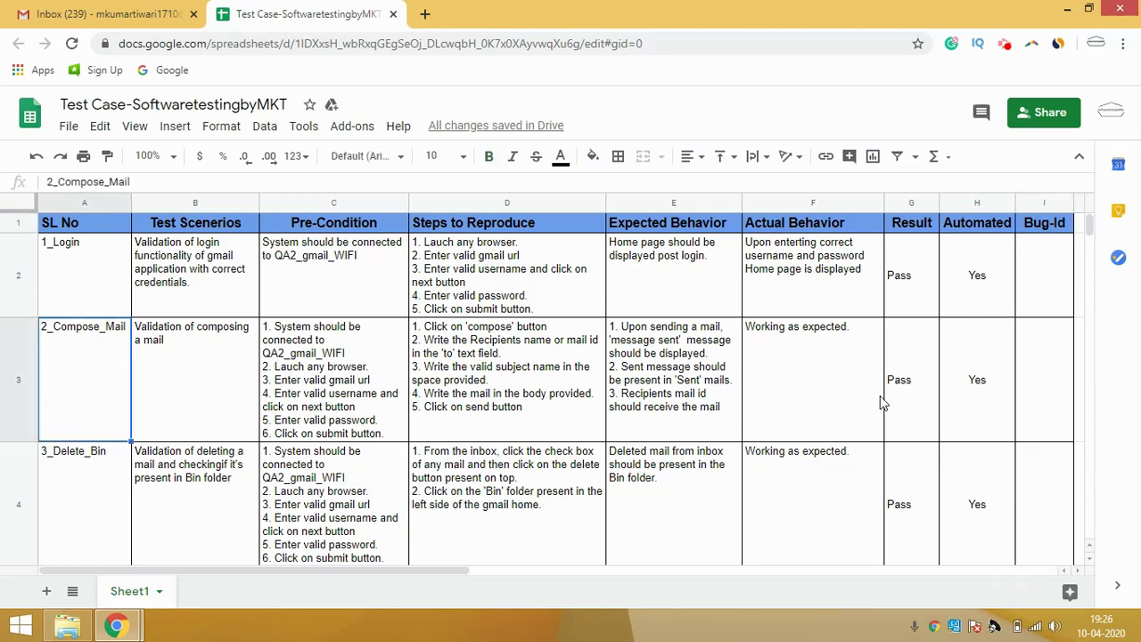
double_click(918, 388)
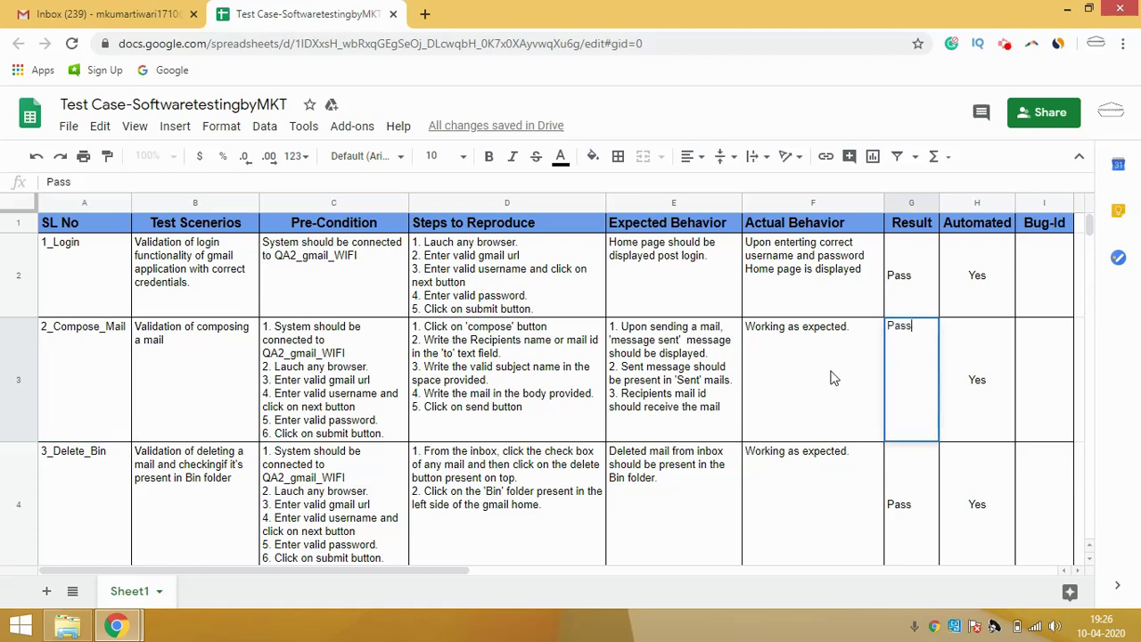
left_click(834, 376)
left_click(911, 362)
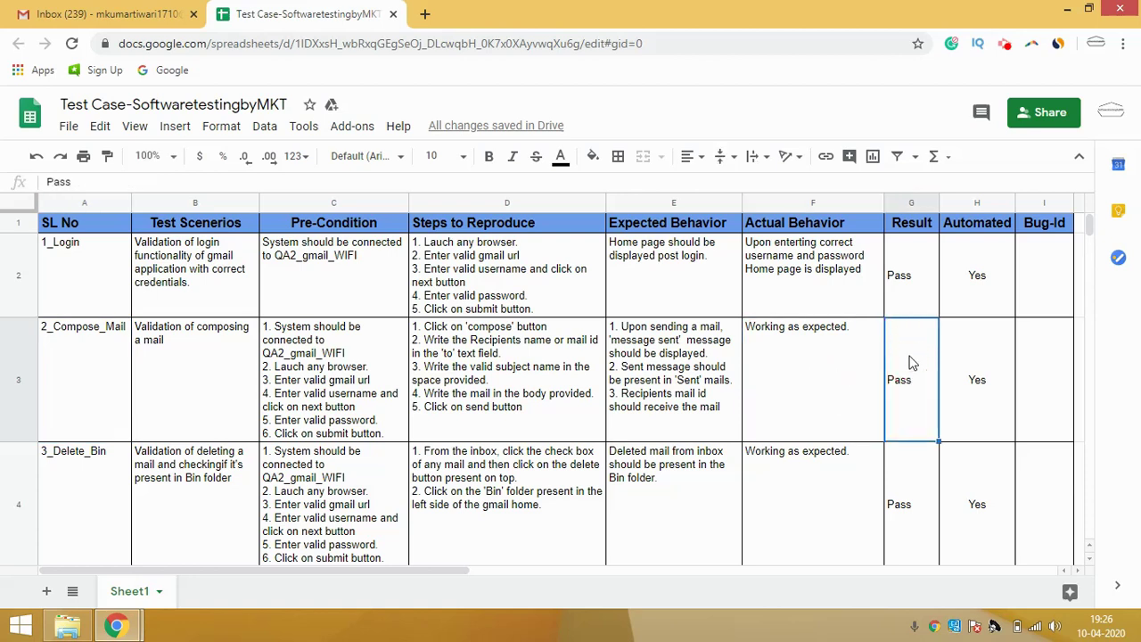
double_click(1053, 361)
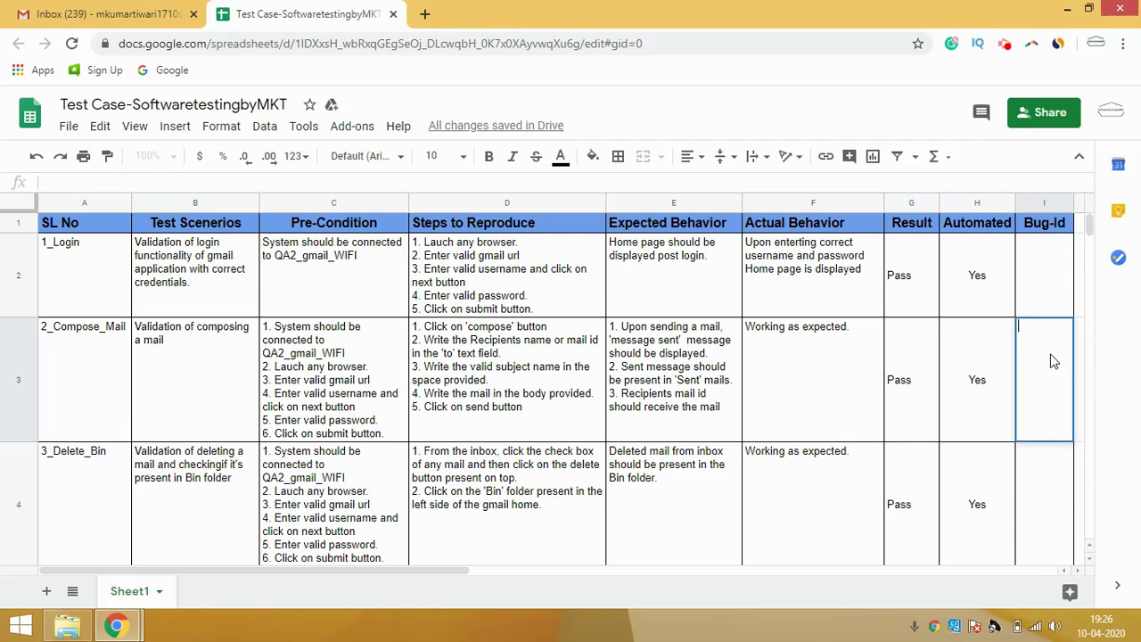
left_click(979, 371)
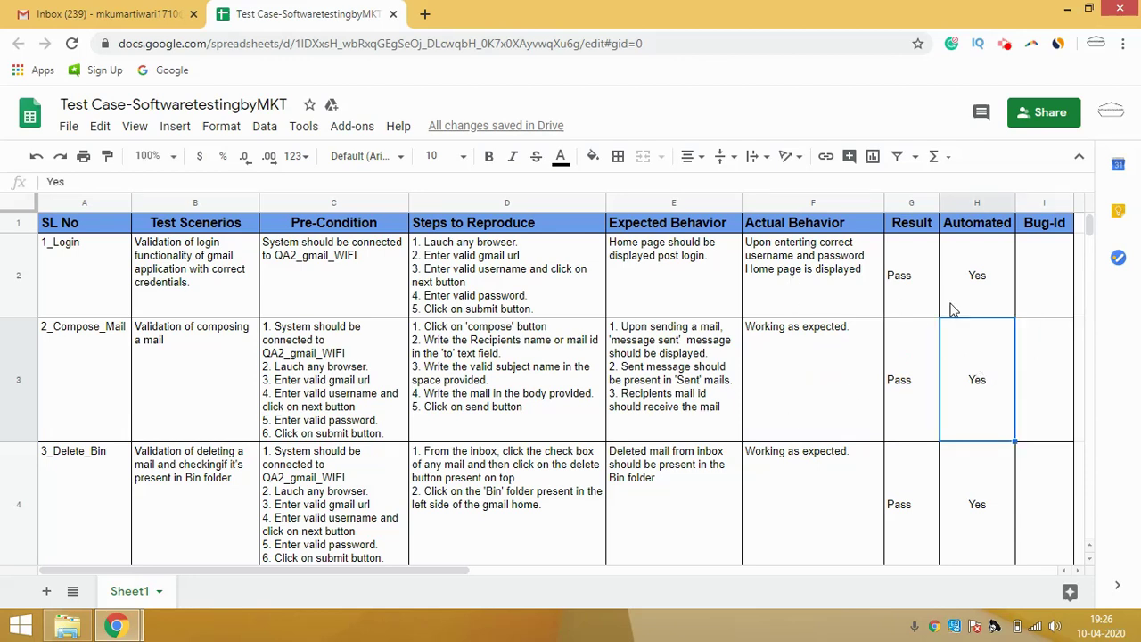
left_click(915, 360)
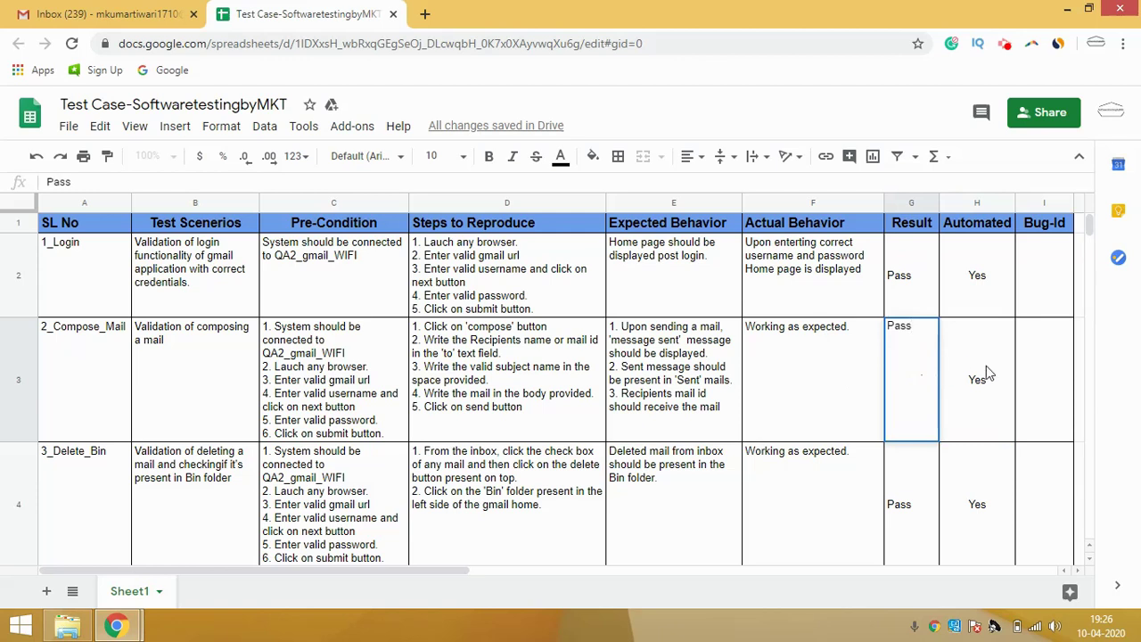
left_click(1059, 388)
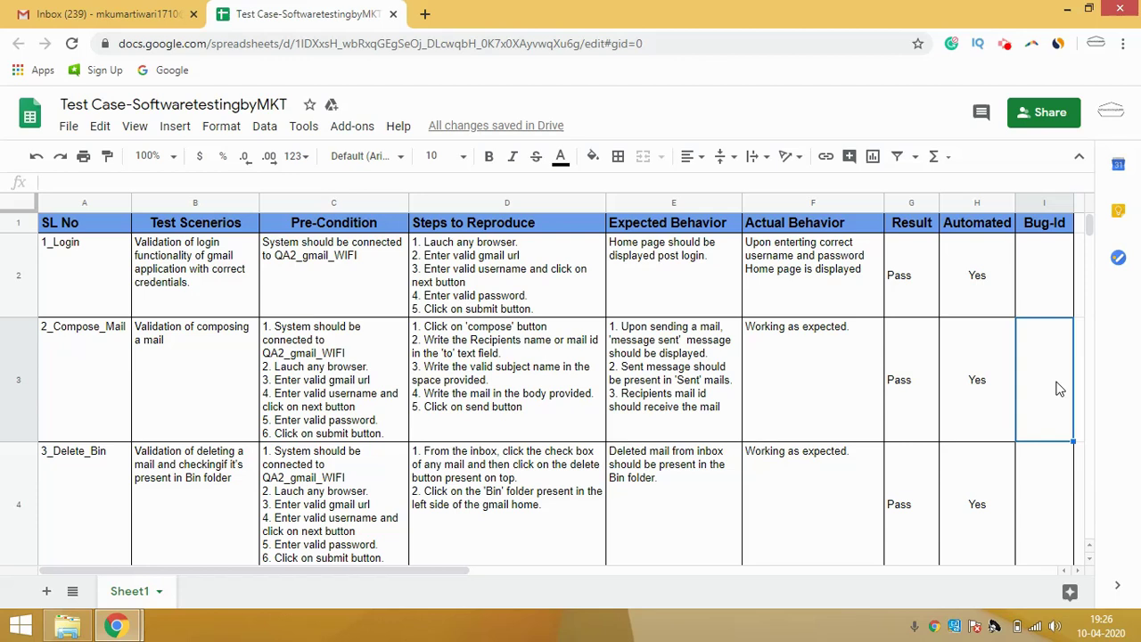
double_click(1053, 380)
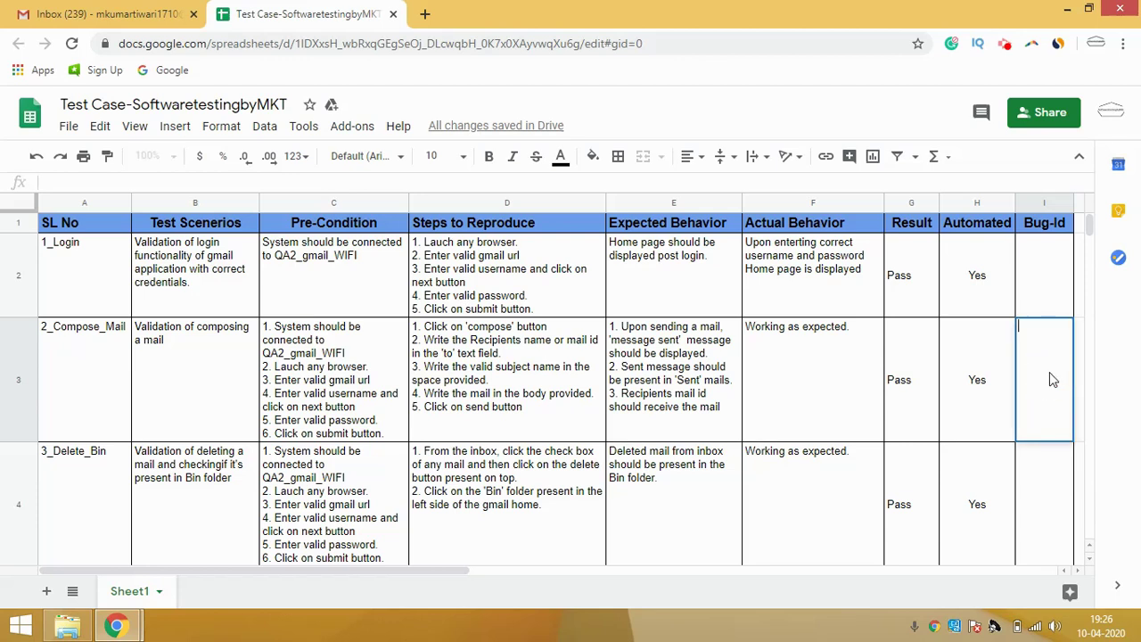
Review the compose mail test case's Result, Automated and Bug-Id cells together with the Automated and Bug-Id column headings.
left_click(993, 364)
left_click(927, 363)
key("Right")
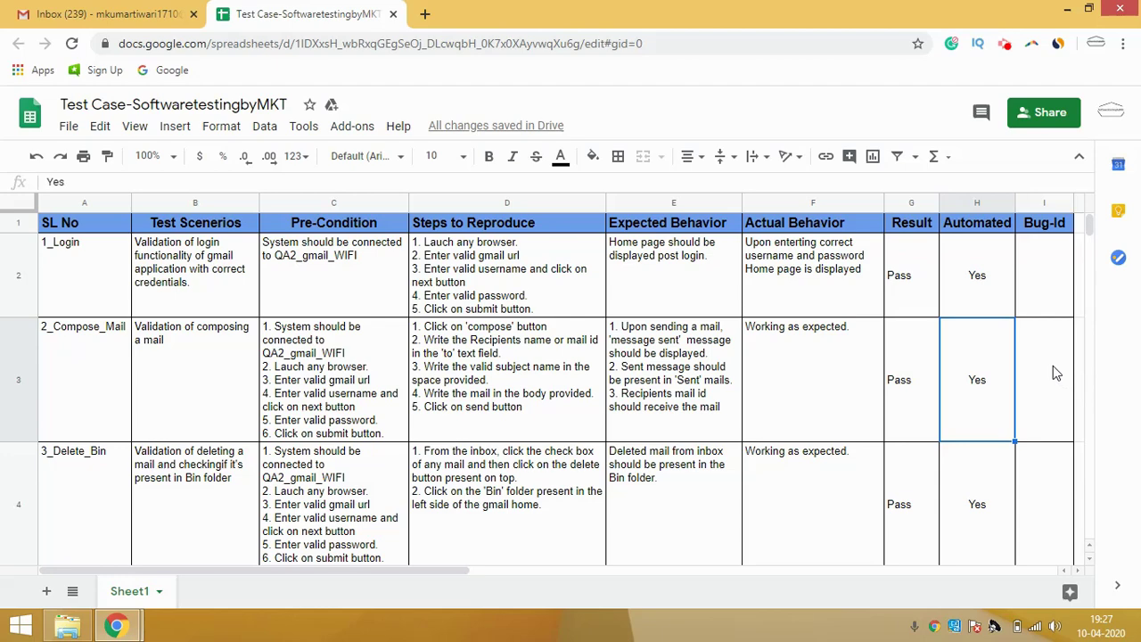
double_click(1055, 372)
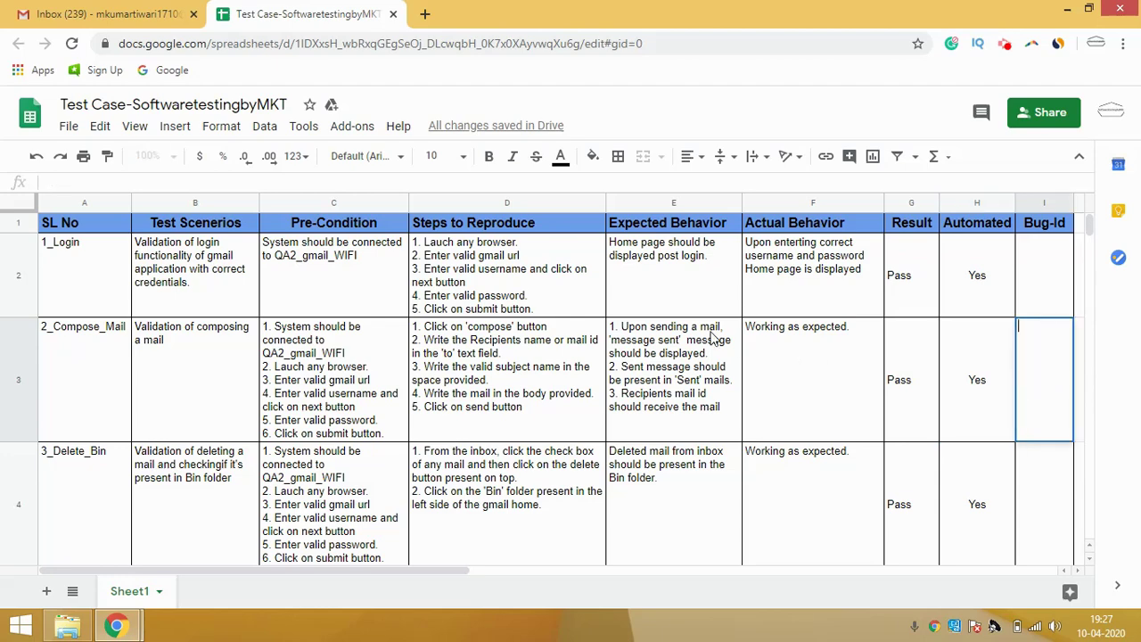
left_click(978, 229)
key("Right")
key("Right")
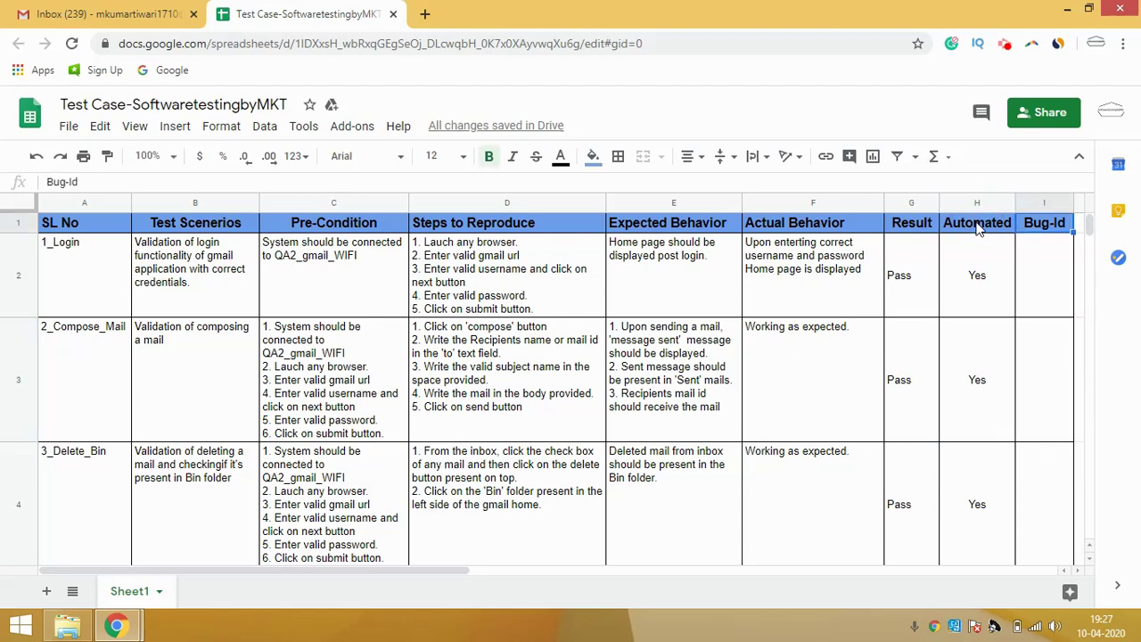
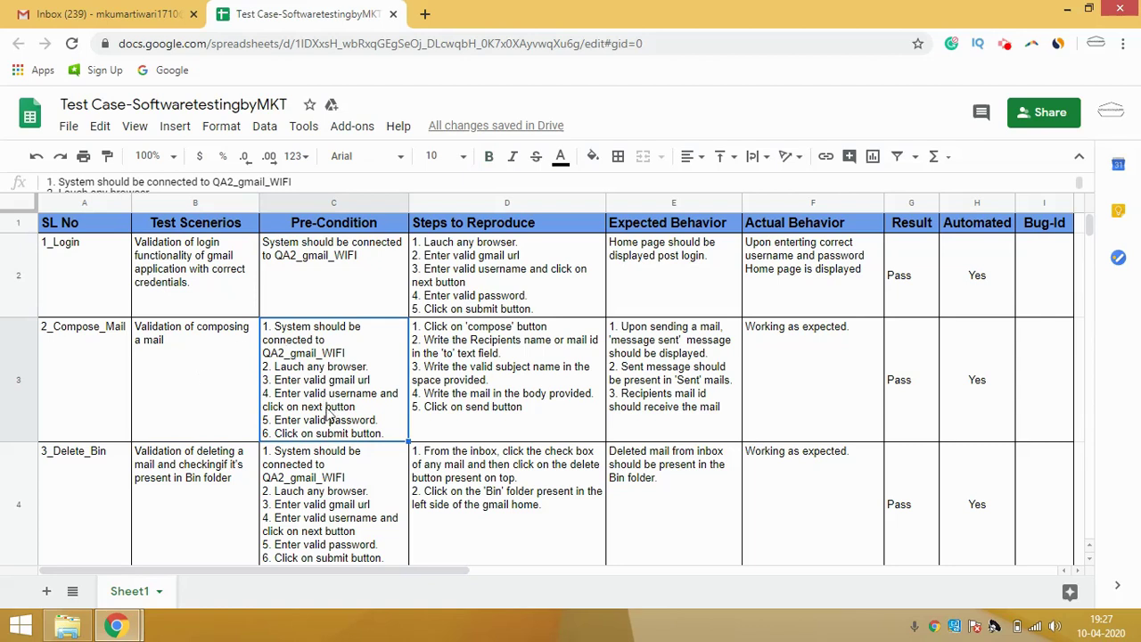
Read the compose mail test case's Pre-Condition and Steps to Reproduce in full.
double_click(303, 385)
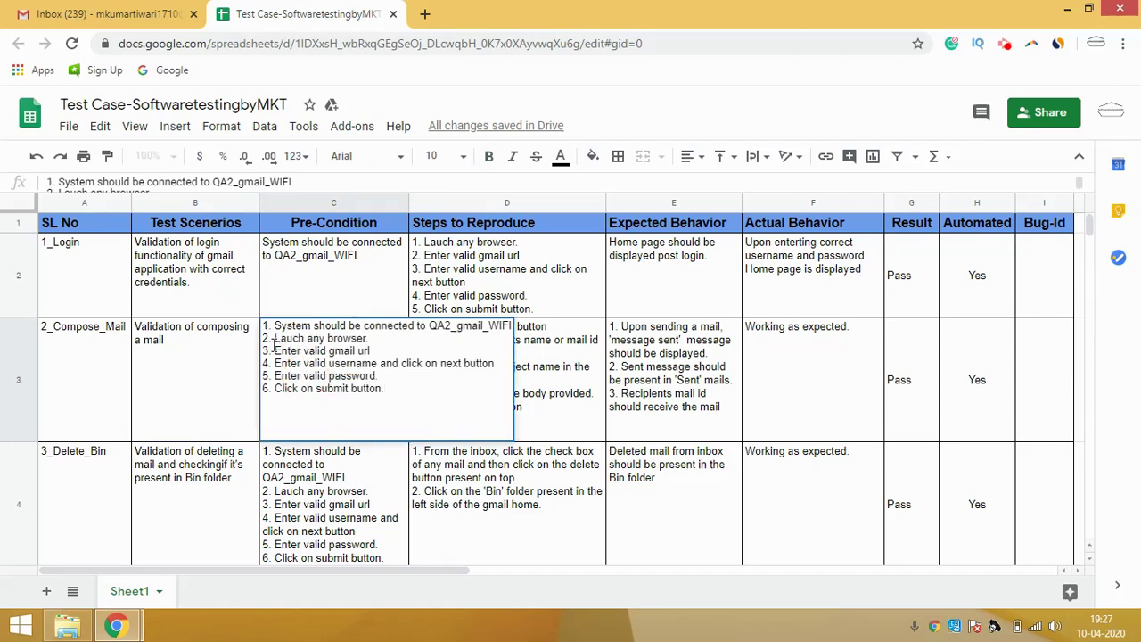
left_click(242, 371)
double_click(477, 356)
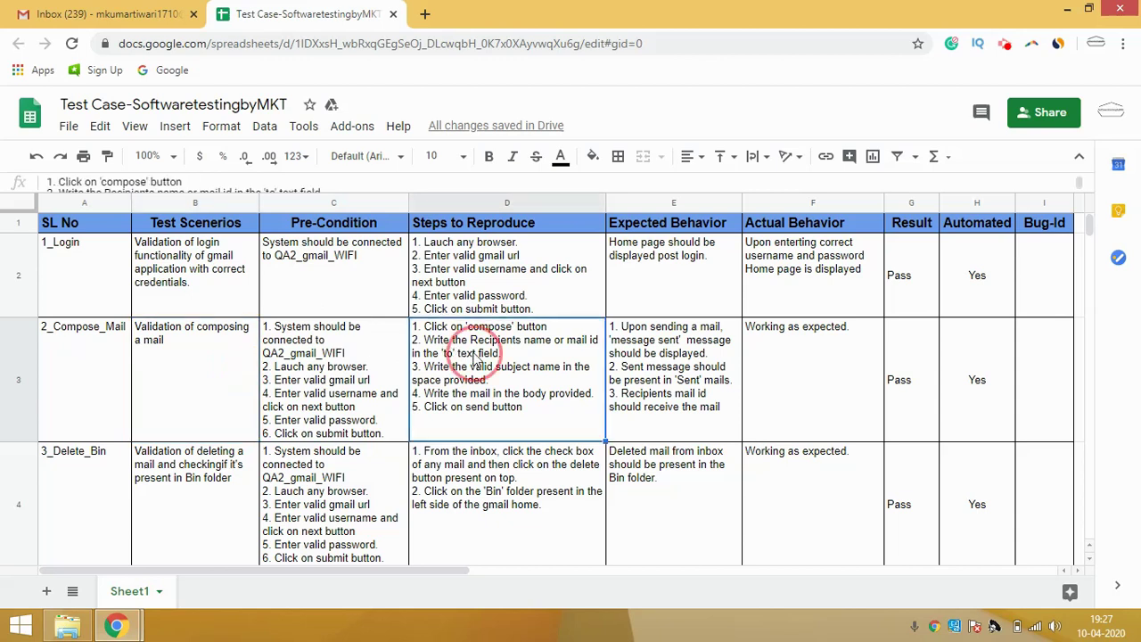
left_click(385, 356)
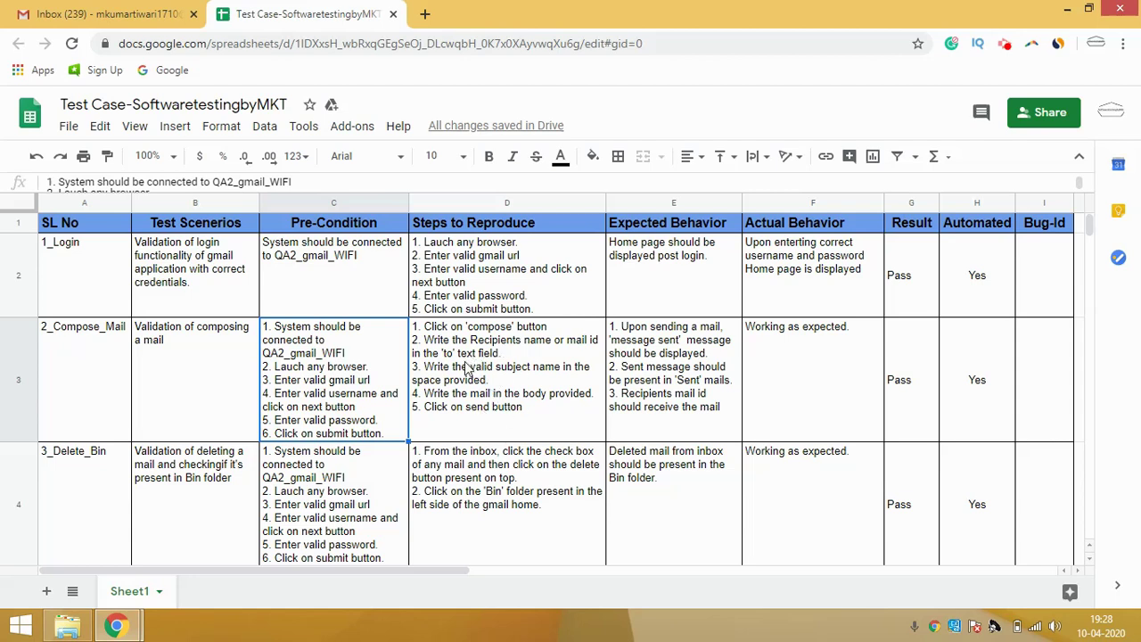
double_click(499, 408)
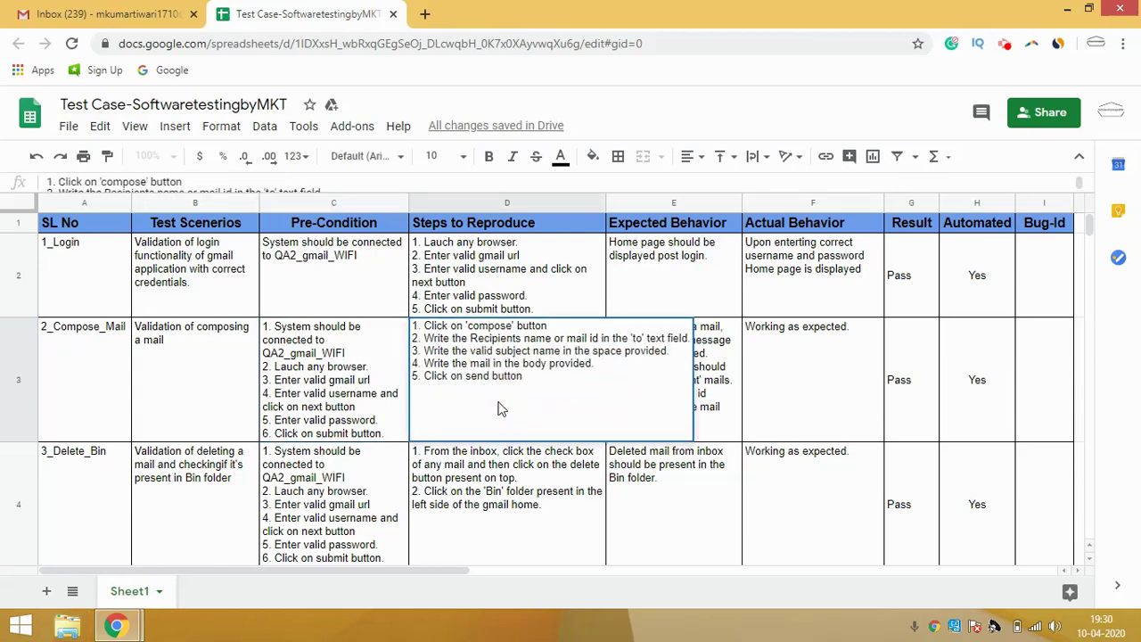
left_click(364, 379)
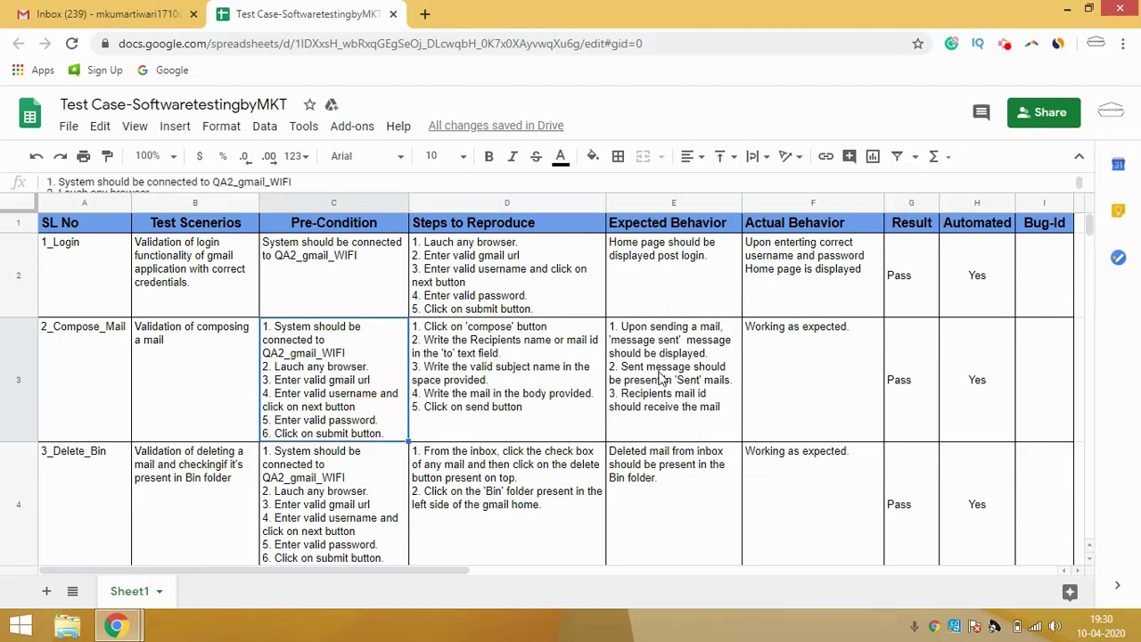
Read the compose mail test case's Expected Behavior in full, including the 'message sent' point.
double_click(652, 343)
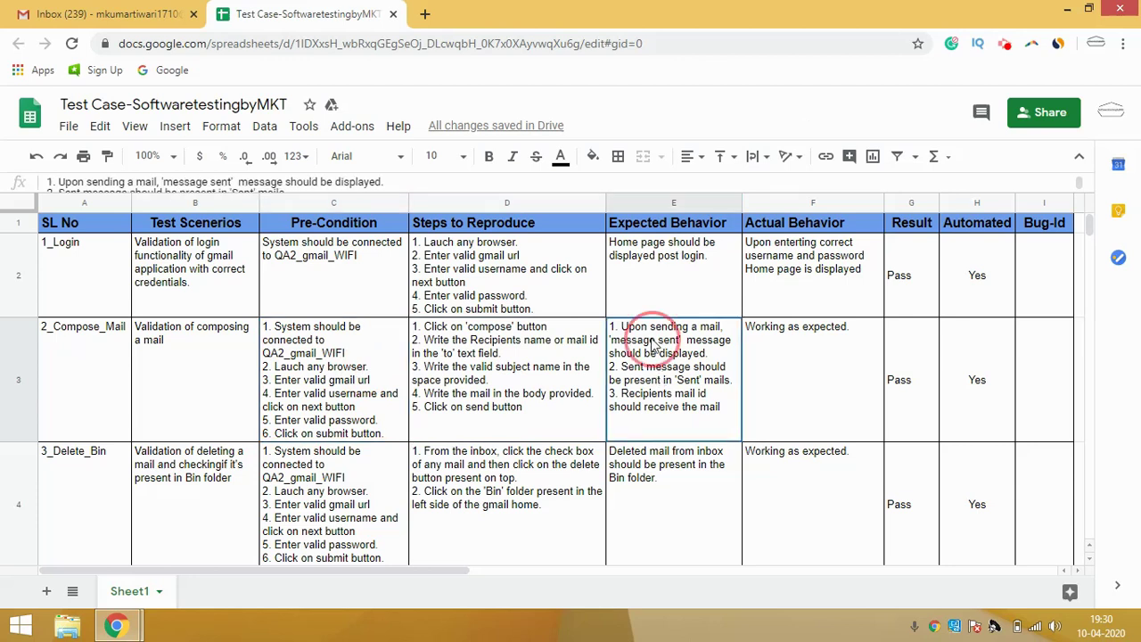
double_click(739, 328)
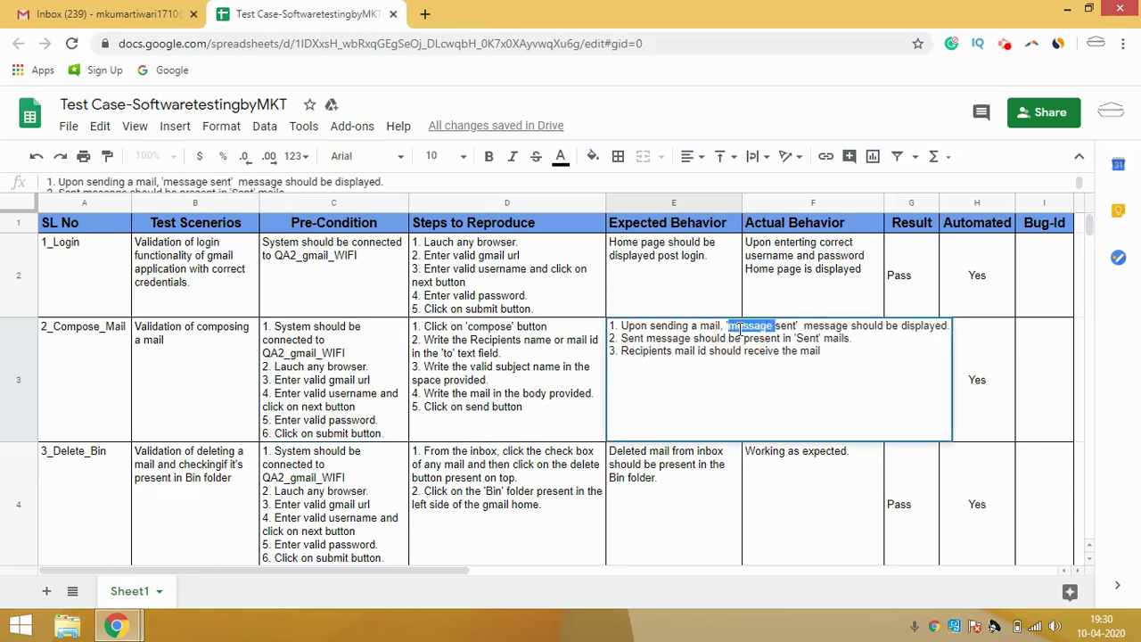
left_click(587, 363)
left_click(651, 366)
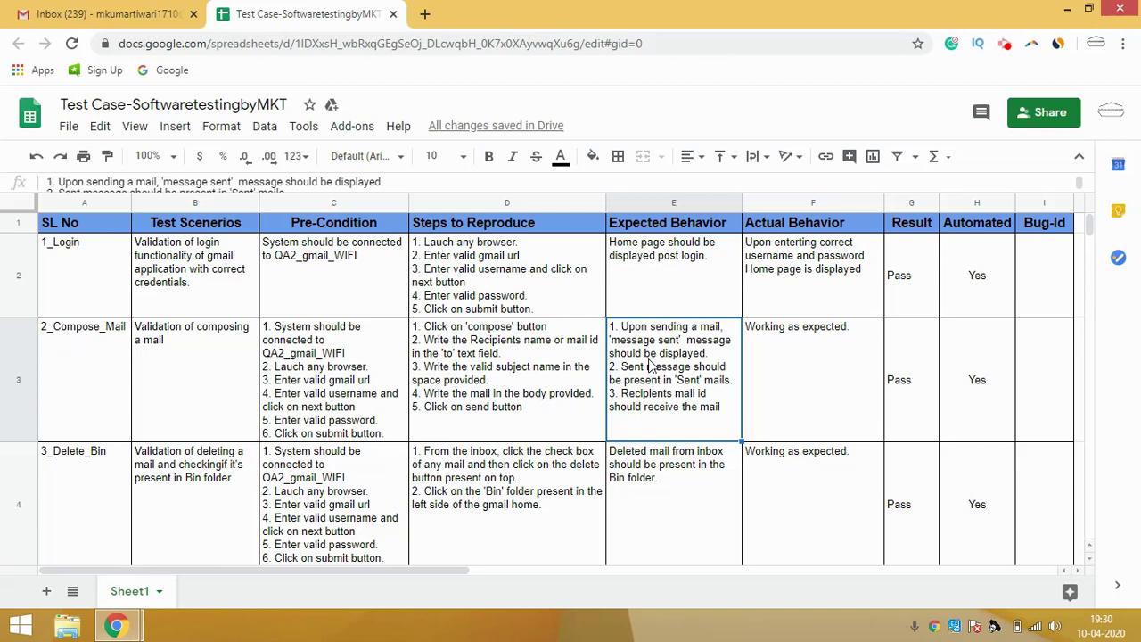
left_click(681, 411)
Check the compose mail test case's cells from Actual Behavior through Result and Automated to Bug-Id.
left_click(798, 355)
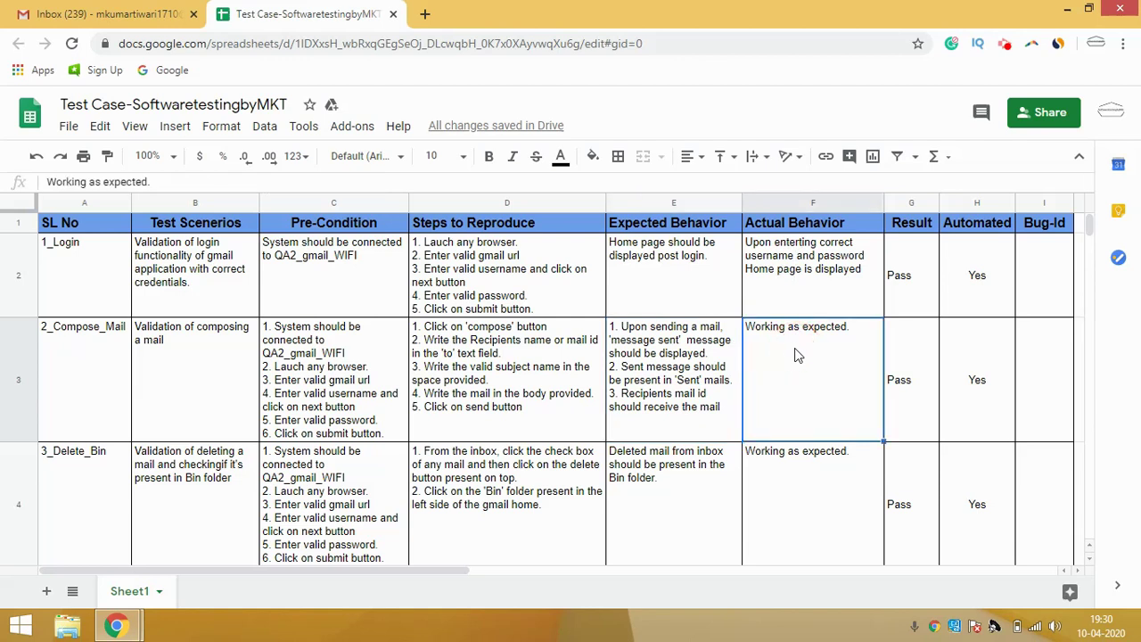
key("Tab")
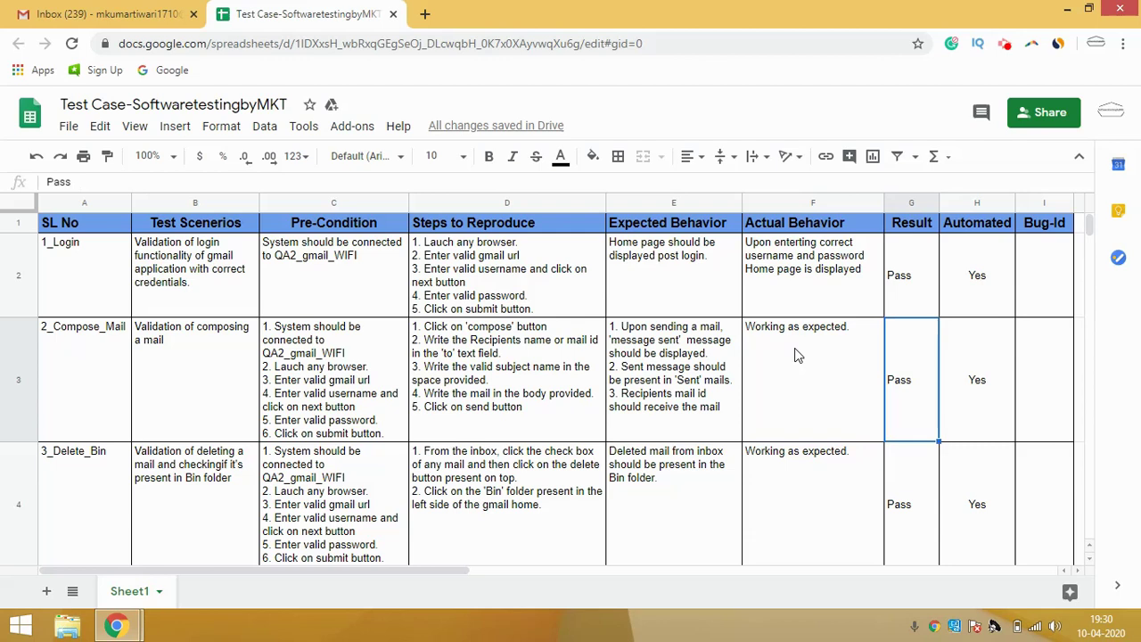
key("Tab")
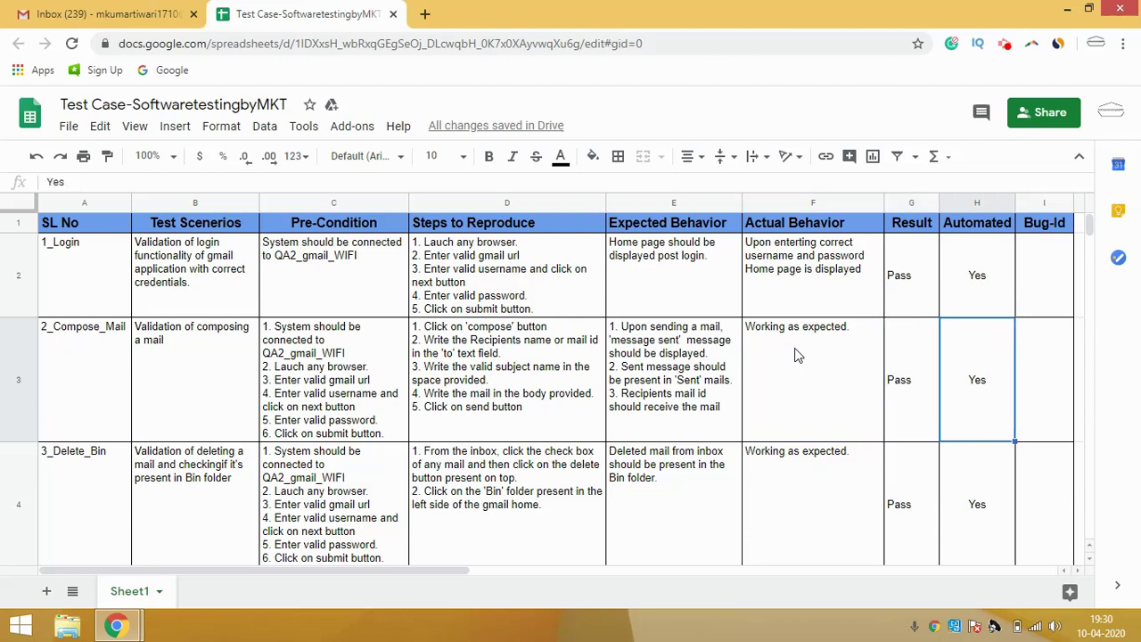
key("Tab")
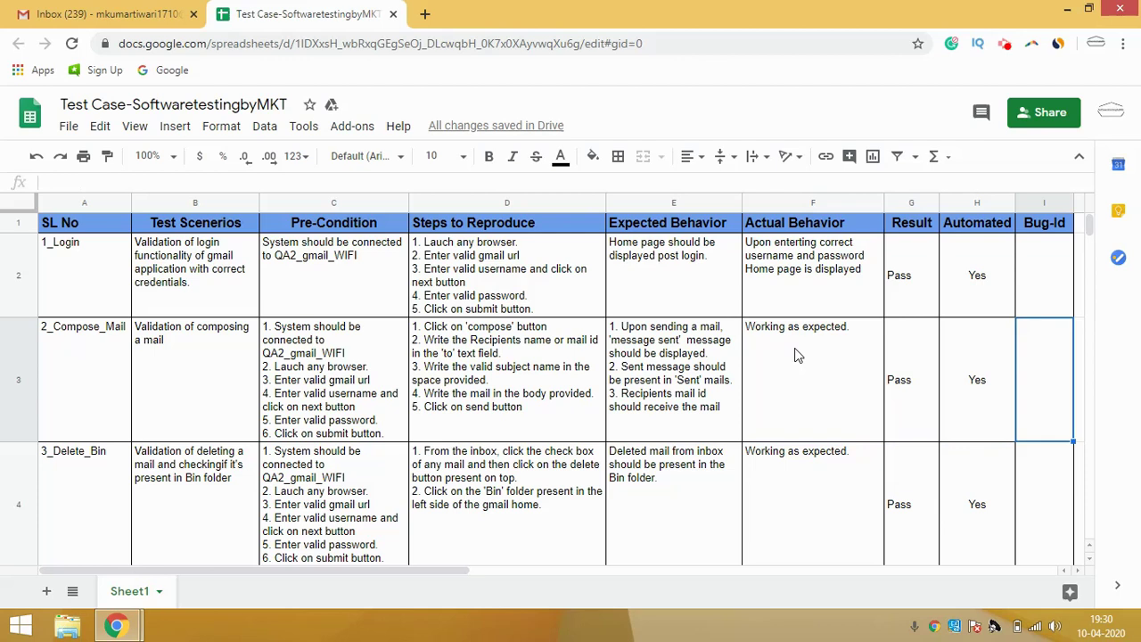
key("shift+Tab")
key("shift+Tab")
key("shift+Tab")
key("Tab")
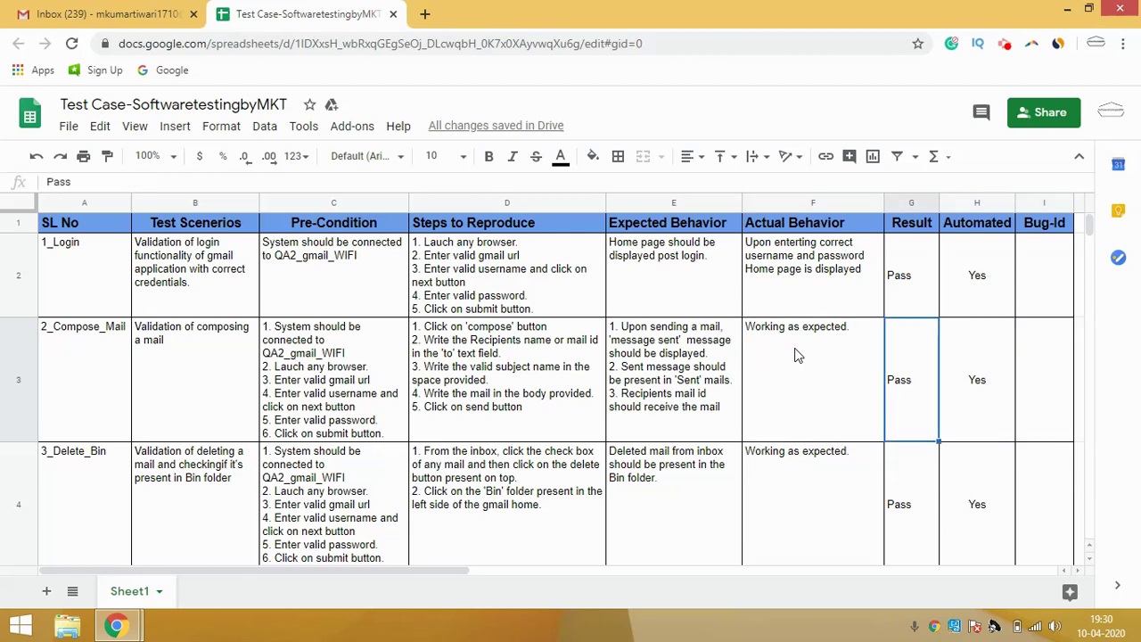
key("Tab")
key("Tab")
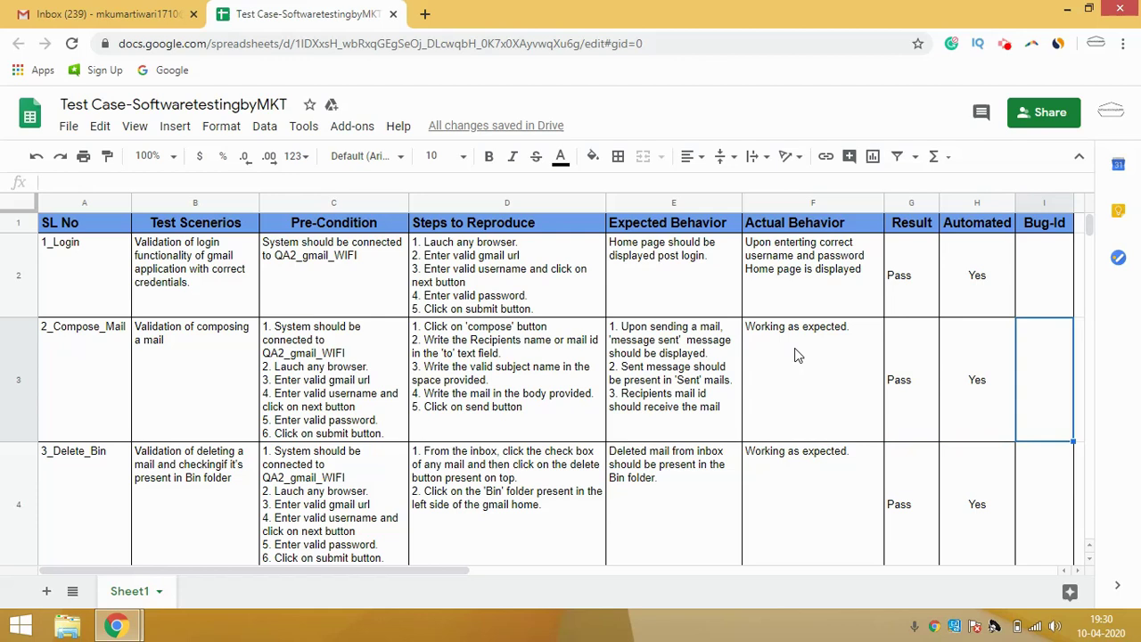
Examine the 3_Delete_Bin test case's serial entry, test scenario and Pre-Condition.
key("shift+Tab")
key("Home")
key("Down")
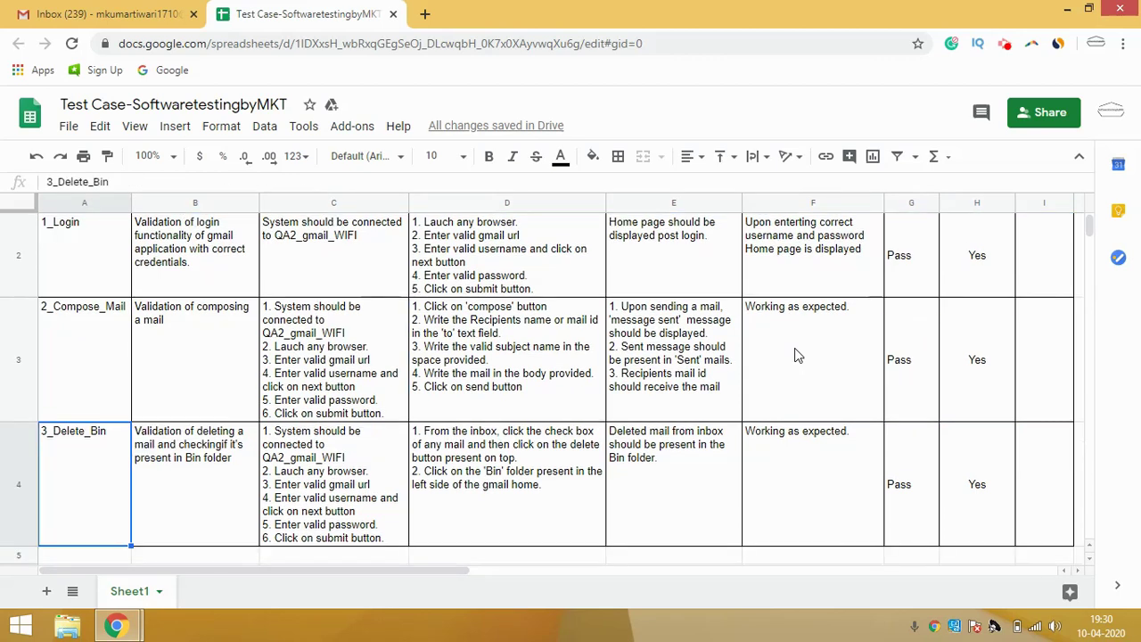
key("Right")
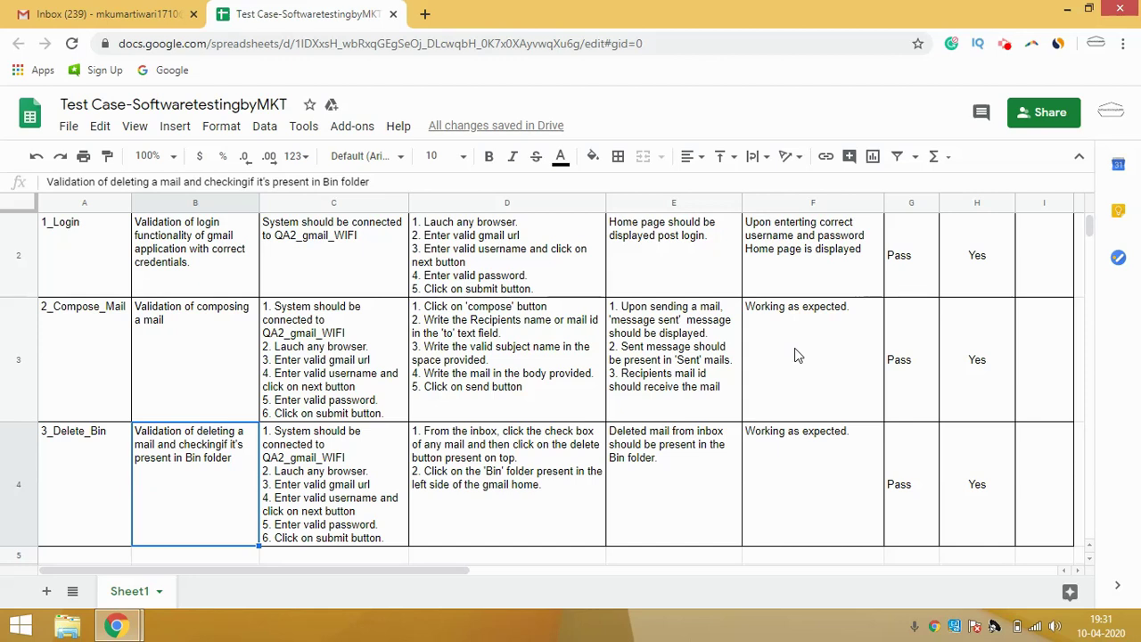
left_click(286, 464)
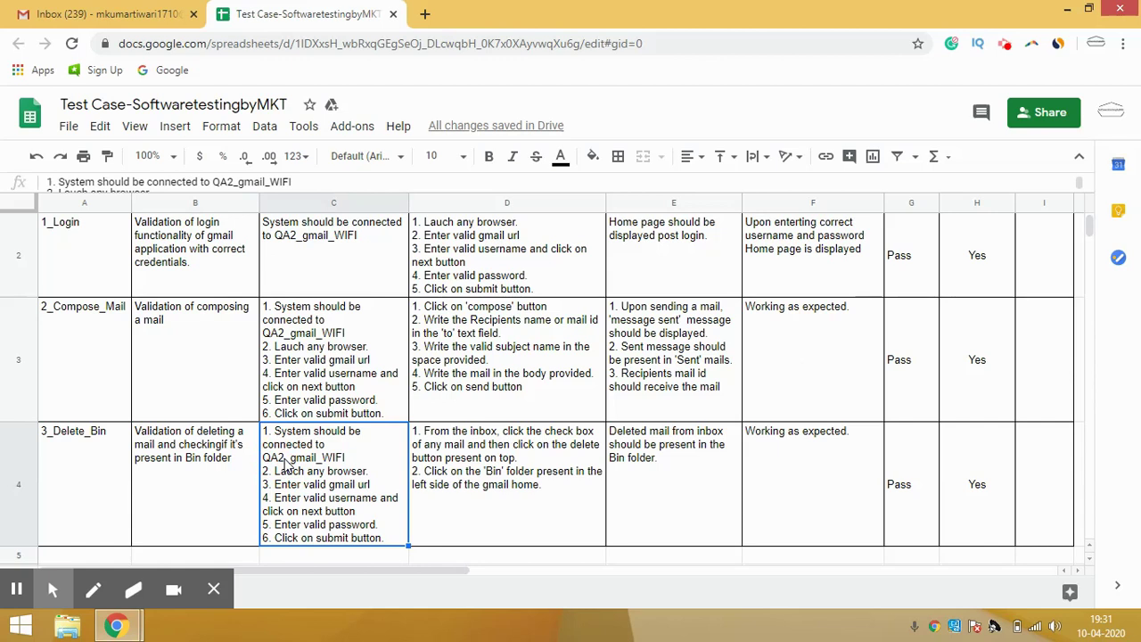
Read the 3_Delete_Bin test case's Steps to Reproduce and Expected Behavior in full.
left_click(517, 491)
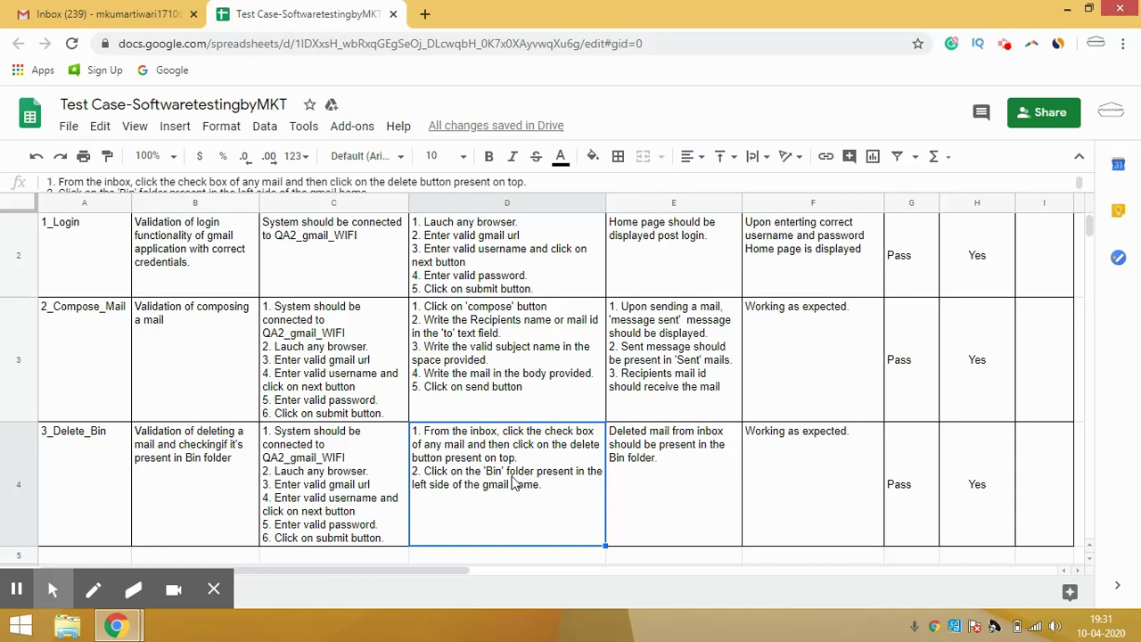
key("Up")
key("Down")
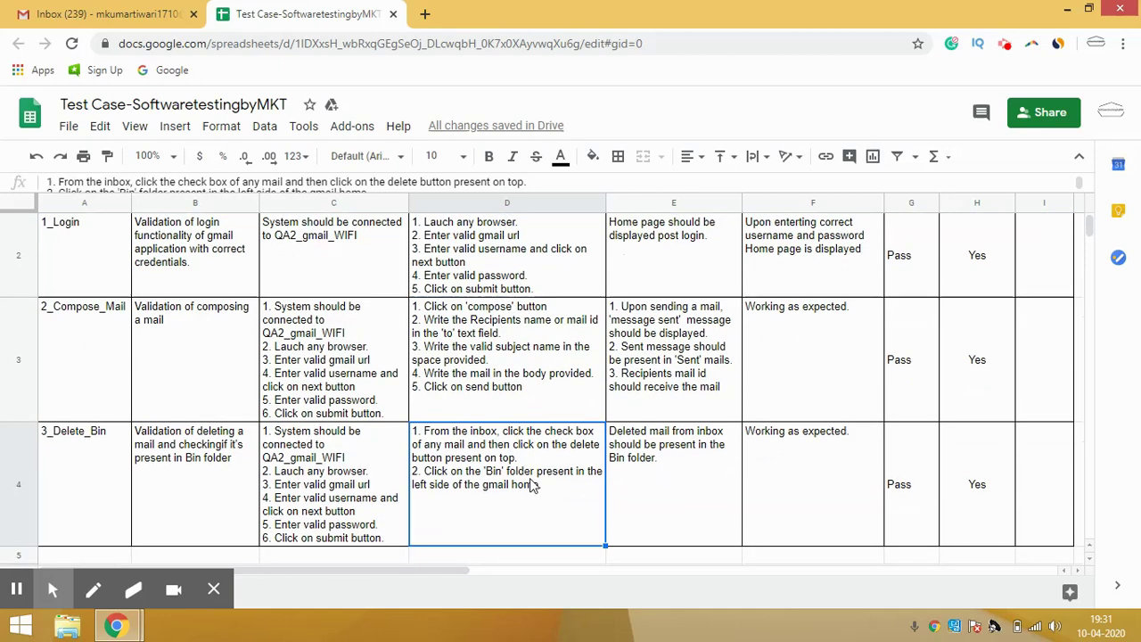
key("Right")
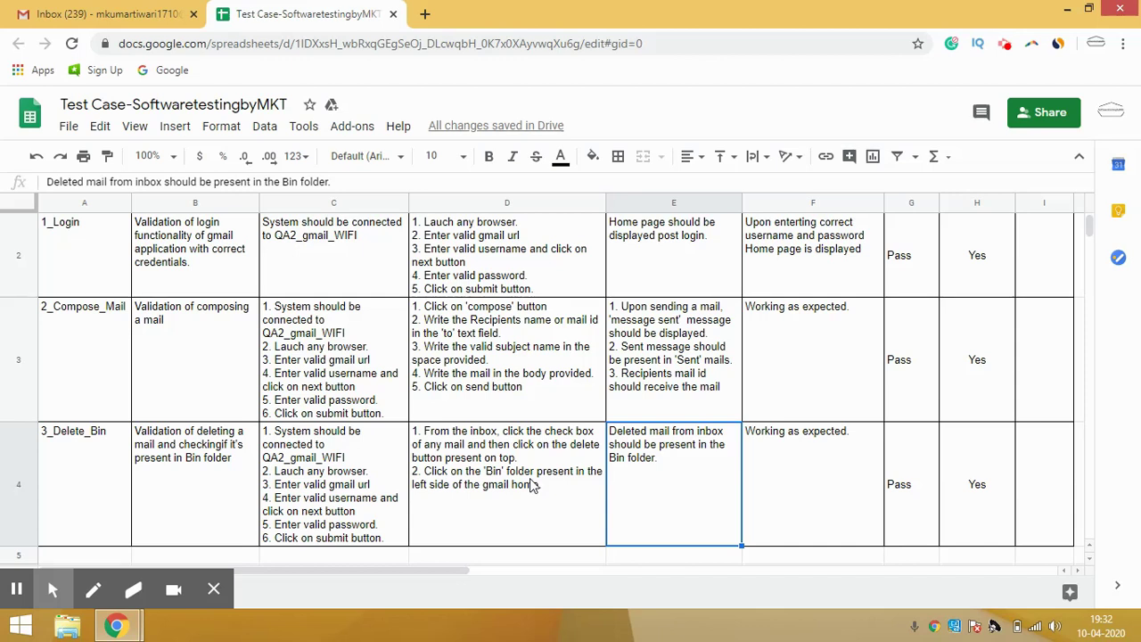
Check the 3_Delete_Bin test case's cells from Actual Behavior through Result and Automated to Bug-Id.
key("Right")
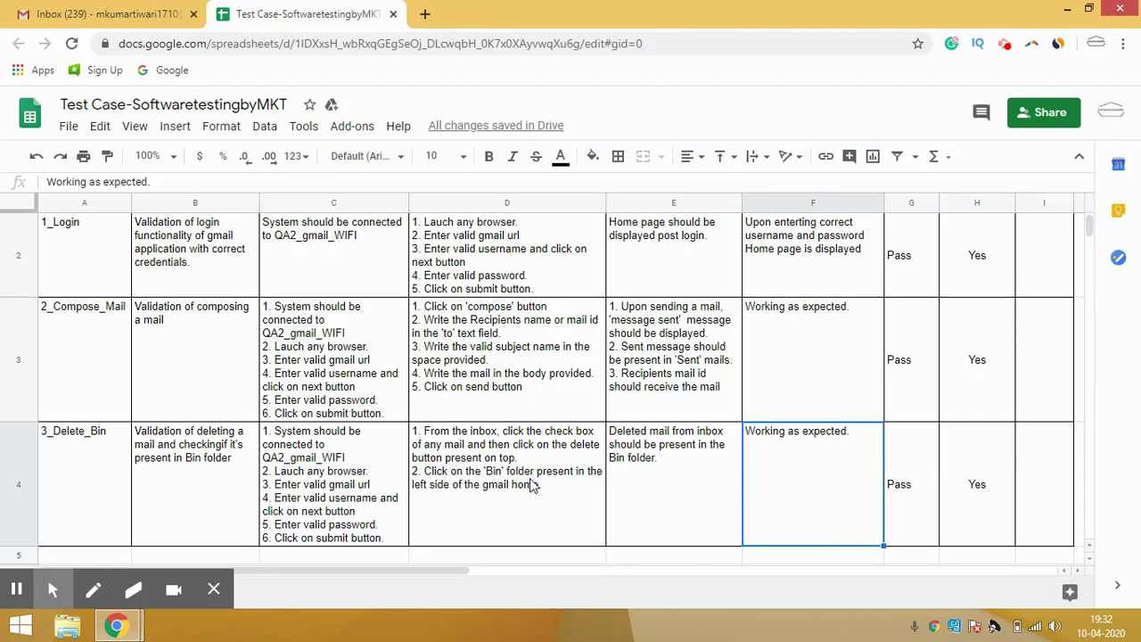
key("Right")
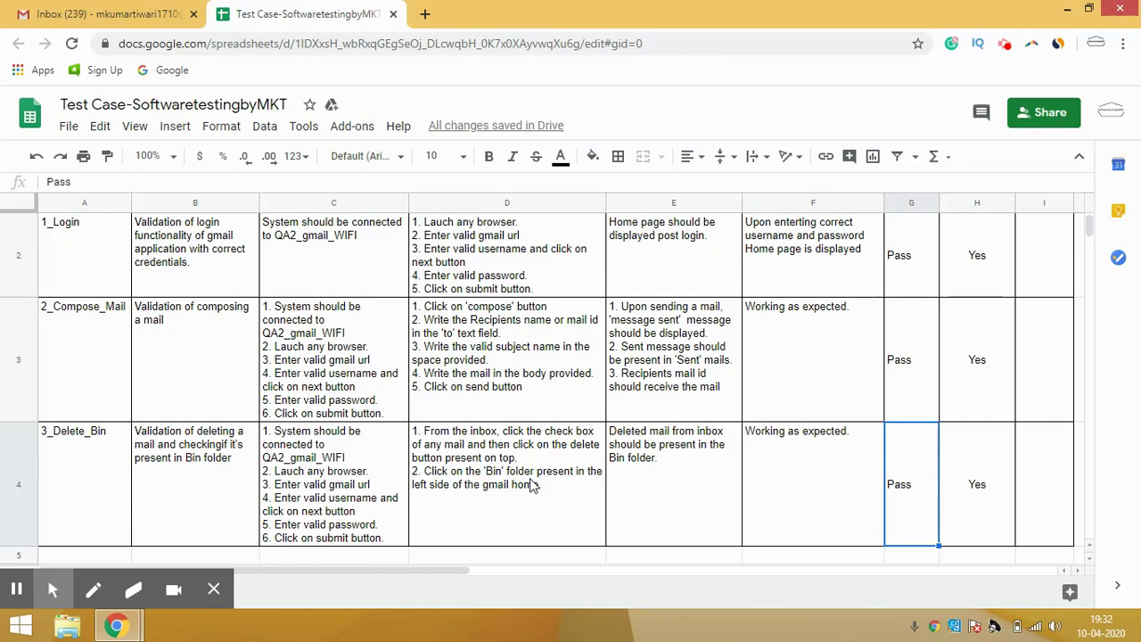
key("Right")
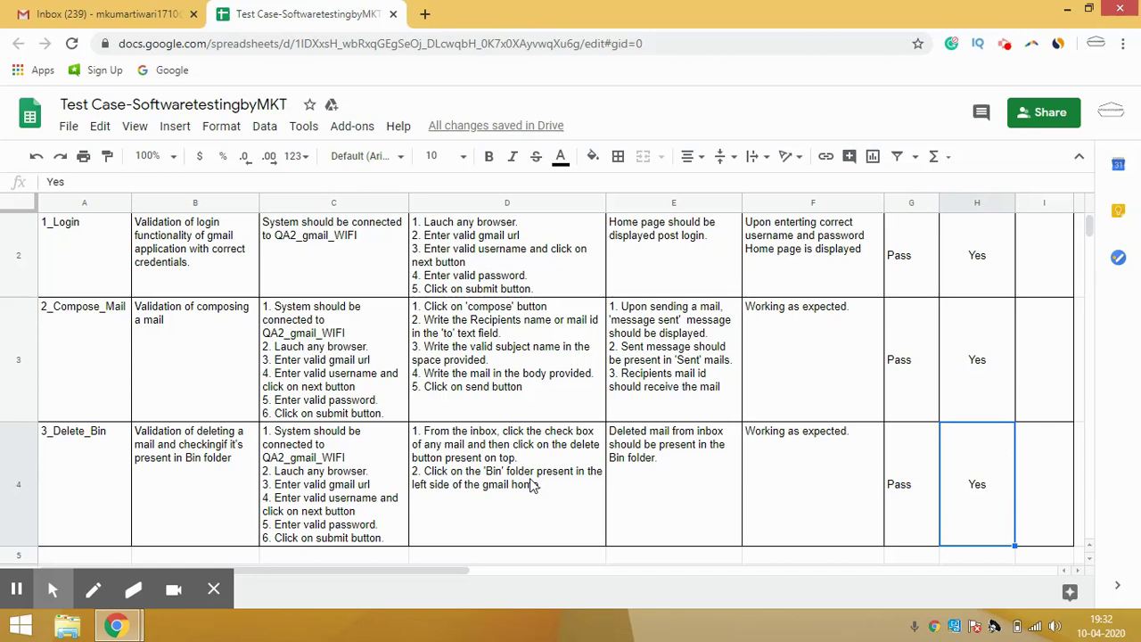
key("Right")
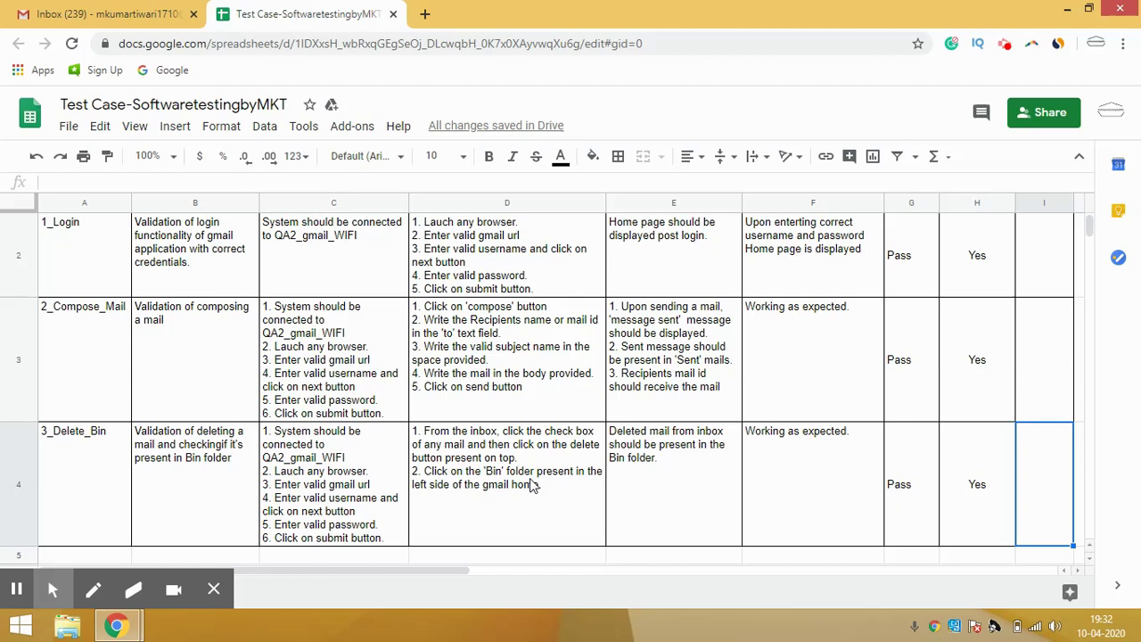
Return to the SL No header cell at the start of the sheet and dismiss the floating annotation toolbar.
key("Up")
key("Up")
key("Up")
key("Left")
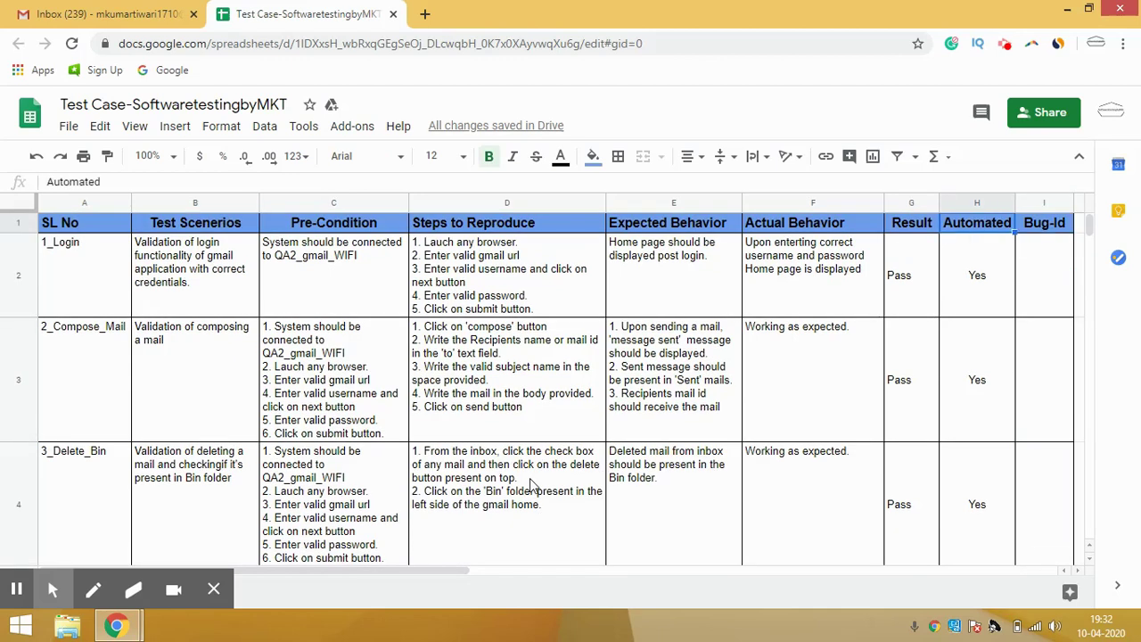
key("Home")
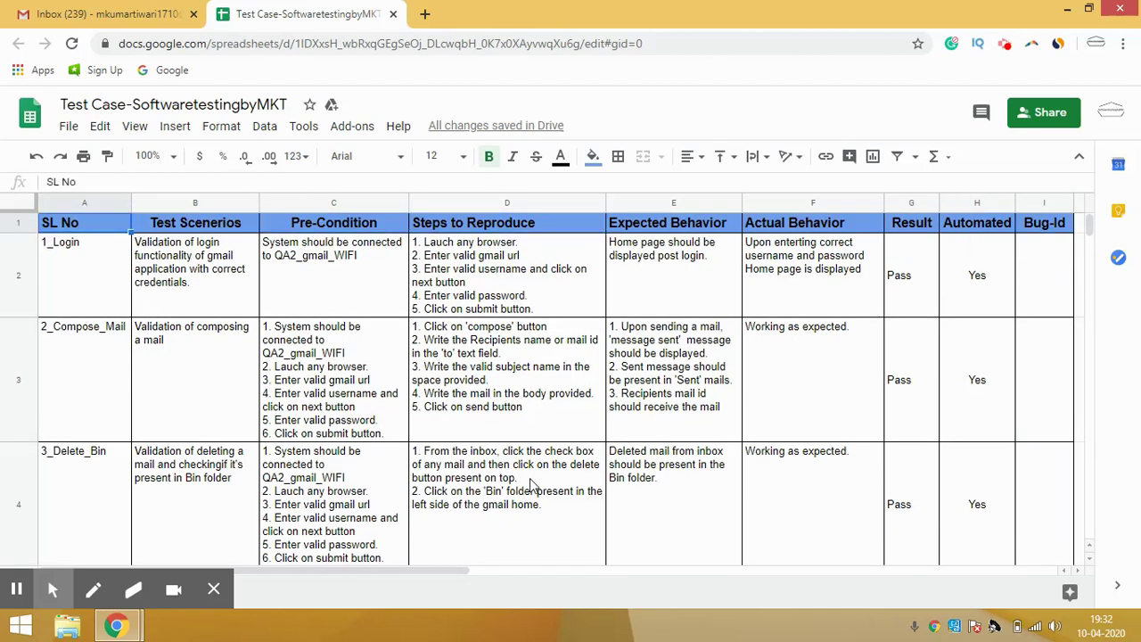
left_click(215, 591)
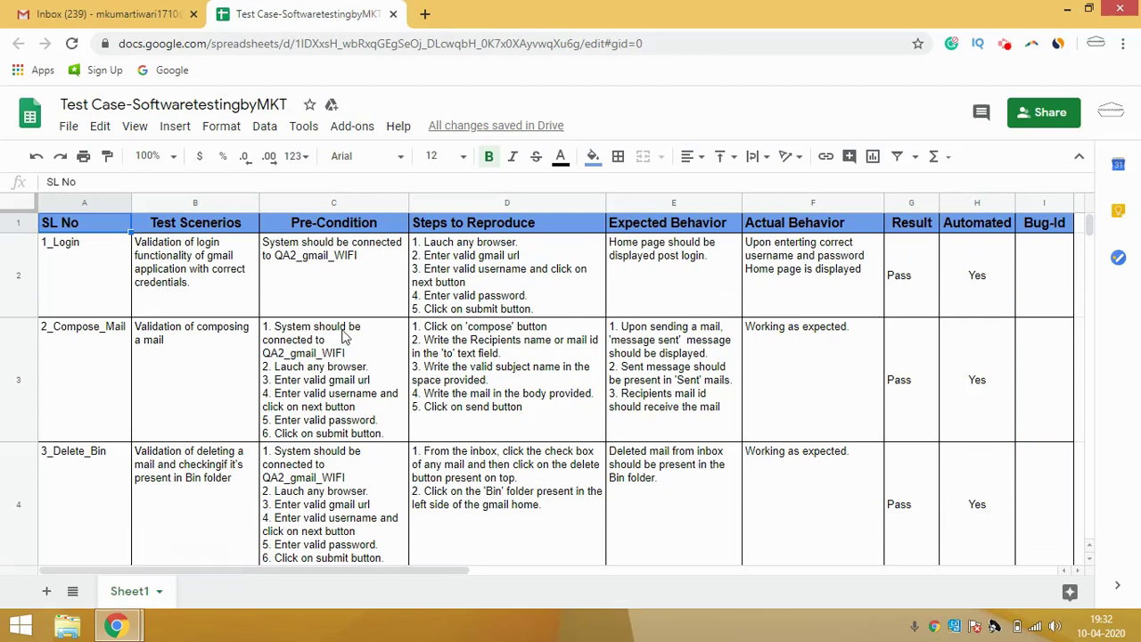